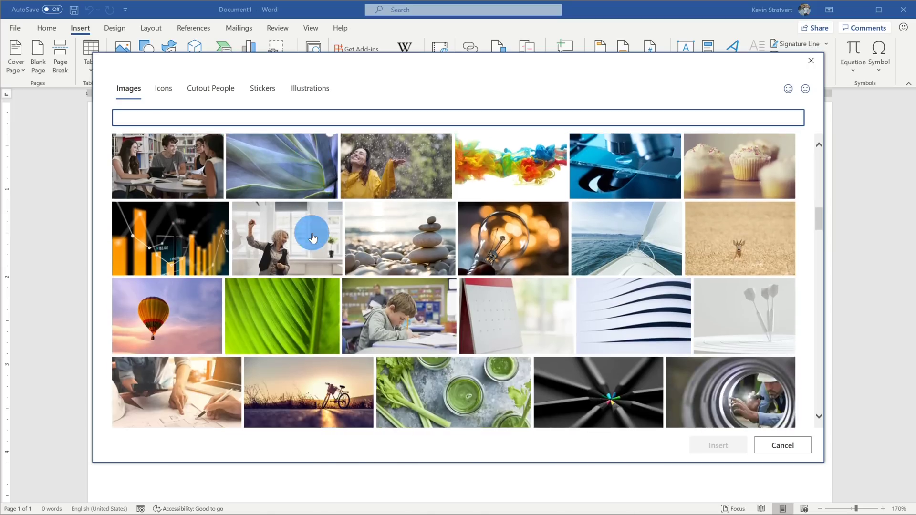
scroll(313, 238, down, 3)
Step: Scroll through the Images and Cutout People galleries and select an illustration
scroll(312, 238, up, 4)
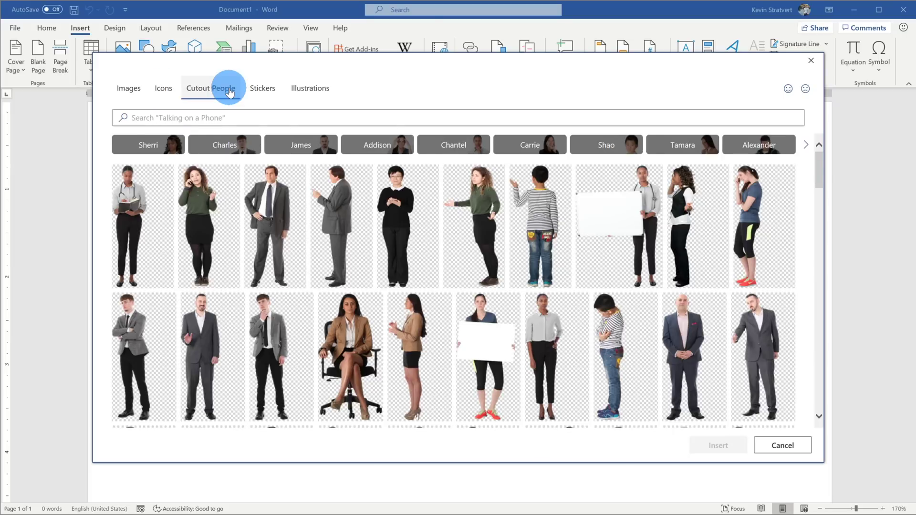
scroll(440, 234, down, 10)
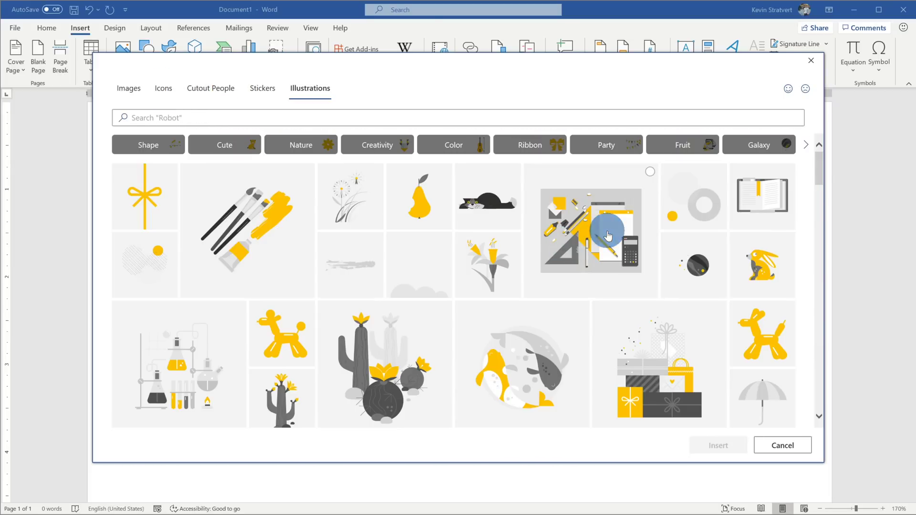
click(604, 233)
Step: Insert the selected stock illustration into the document and bring up its Graphics Fill colours
click(717, 445)
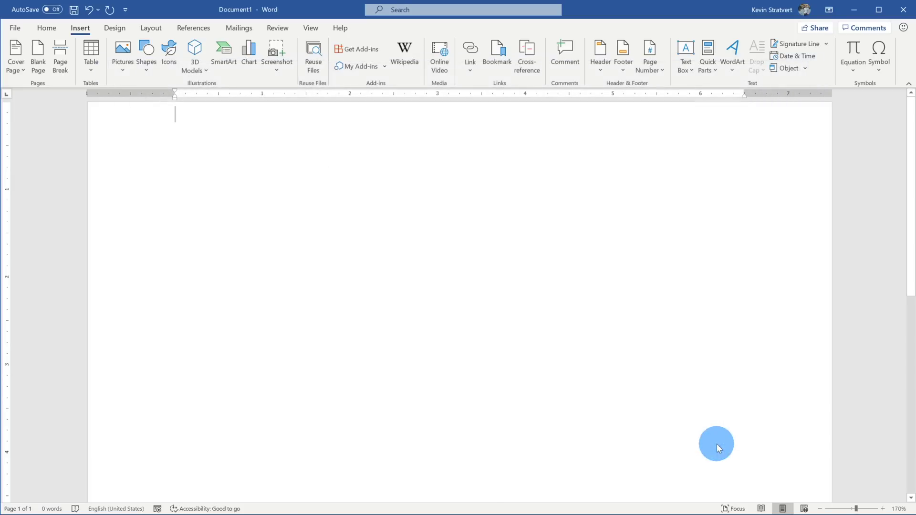
click(319, 44)
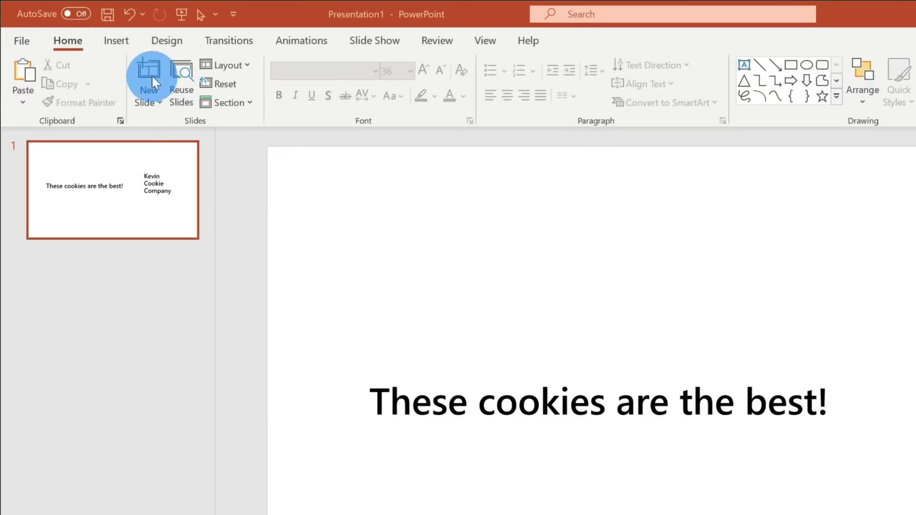
Step: Show the Insert Pictures sources: This Device, Stock Images and Online Pictures
click(116, 41)
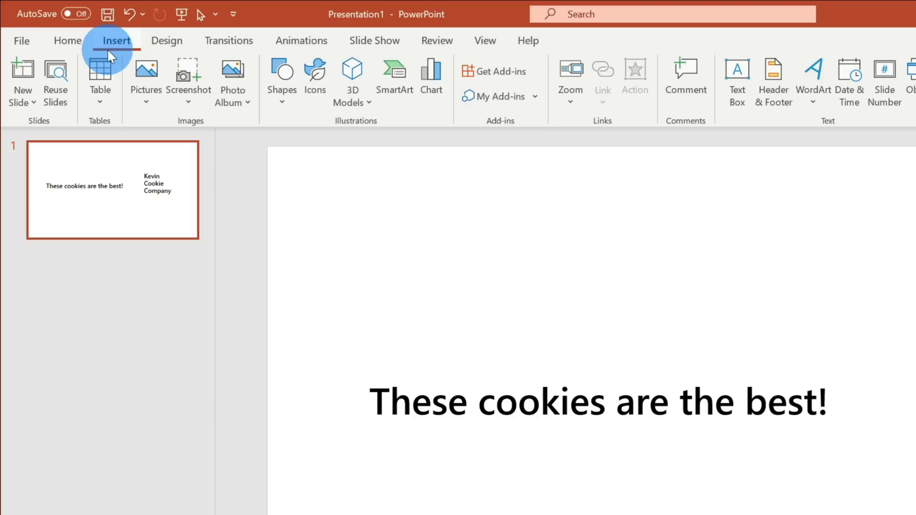
click(149, 91)
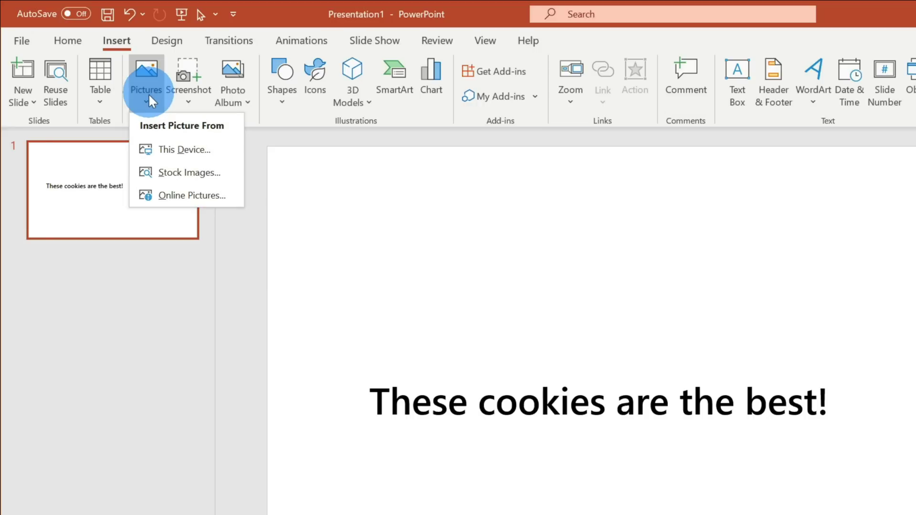
Step: Open the Stock Images library and browse the Landscape category
click(201, 174)
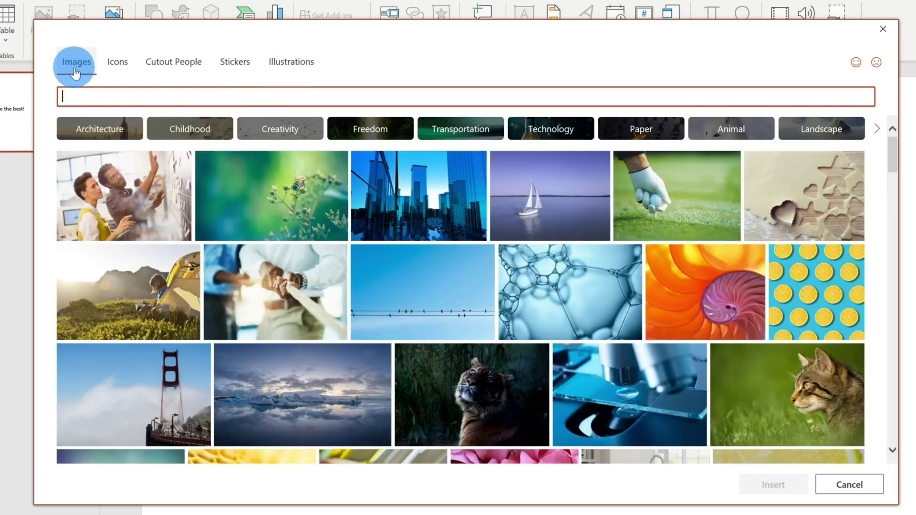
scroll(821, 250, down, 15)
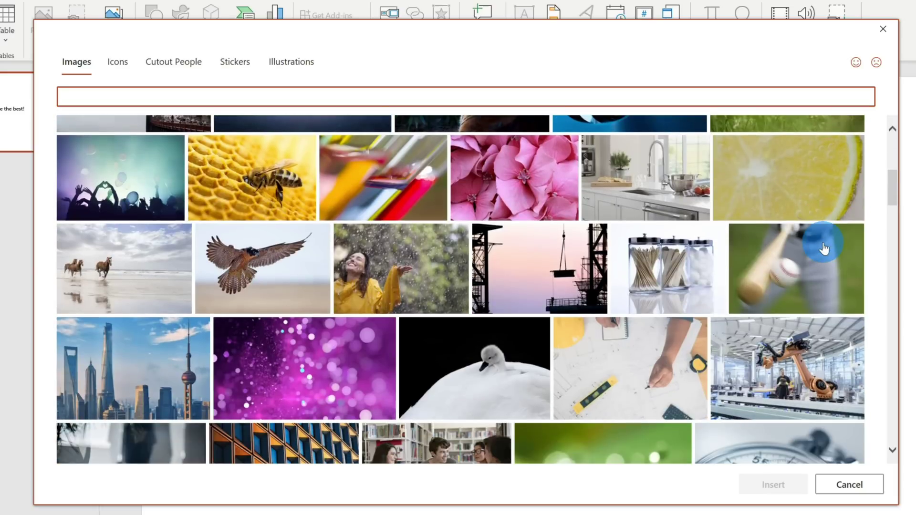
scroll(825, 248, down, 15)
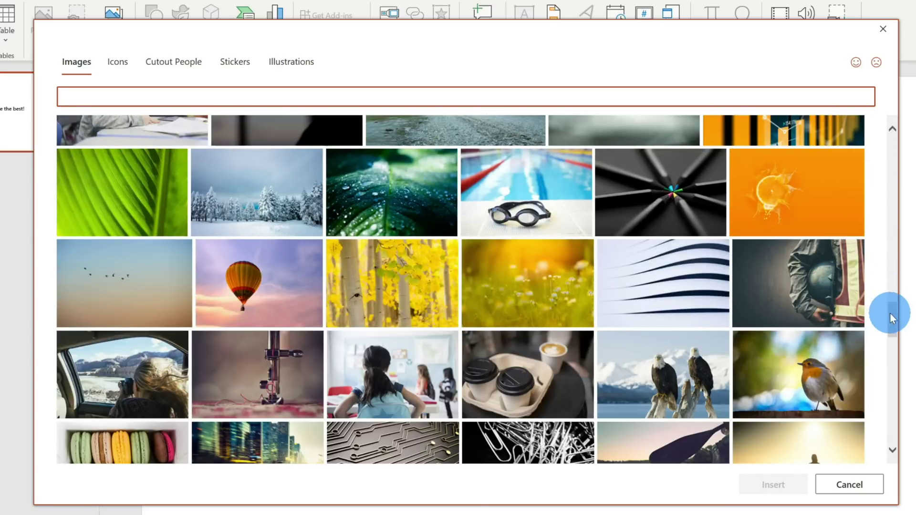
drag(890, 313, 884, 114)
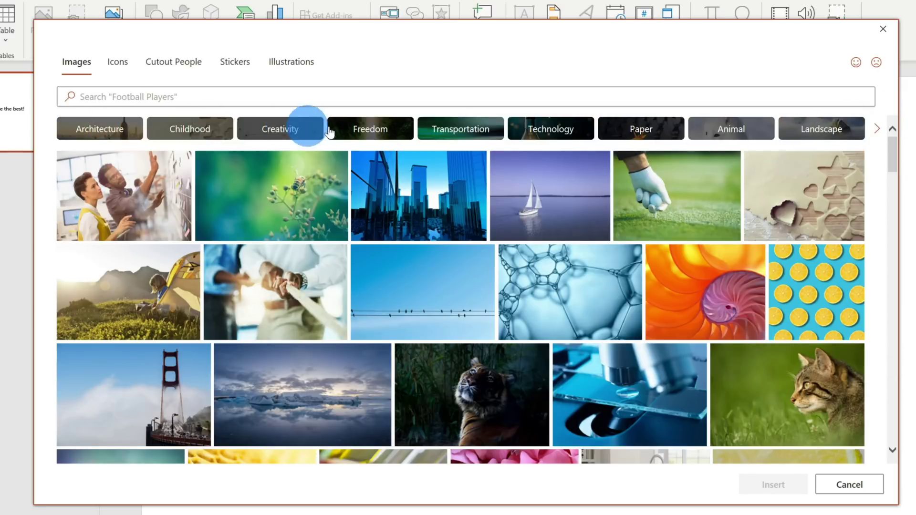
click(824, 136)
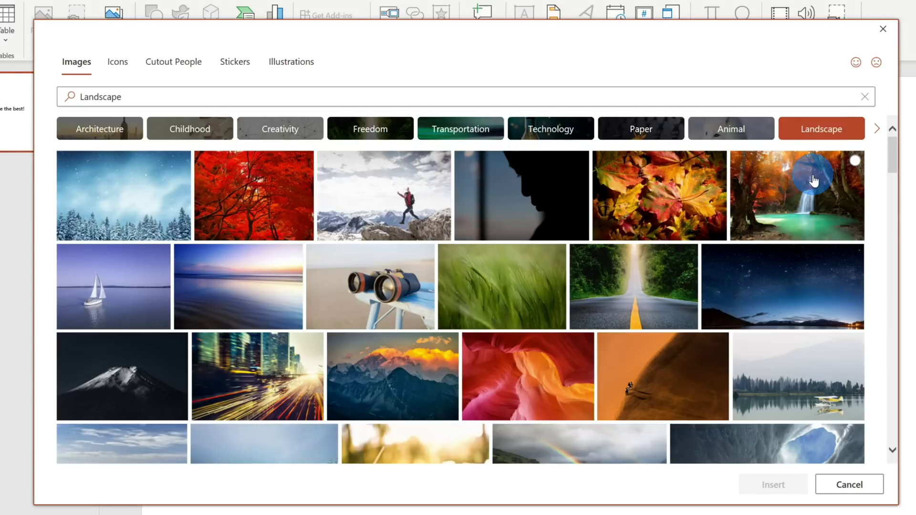
scroll(813, 180, down, 6)
scroll(813, 182, up, 6)
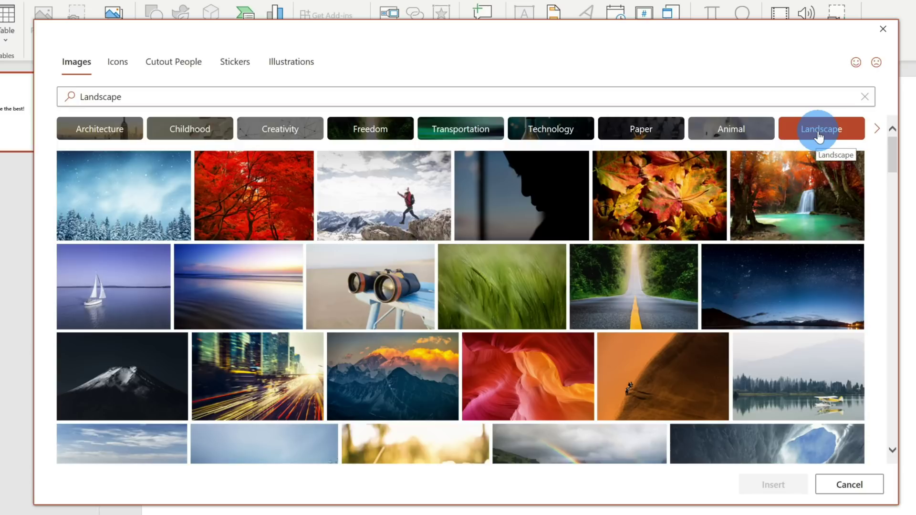
Step: Clear the Landscape search and search stock images for 'cookie'
click(128, 95)
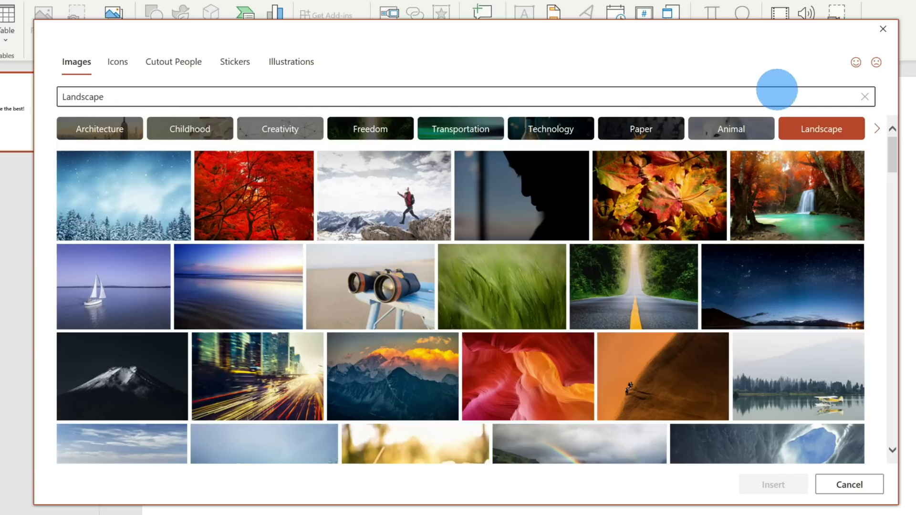
click(864, 98)
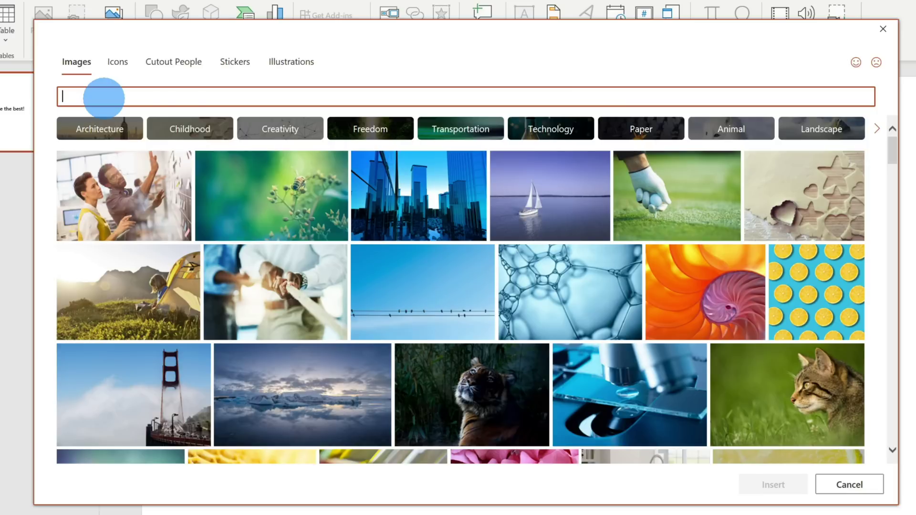
text(cookie)
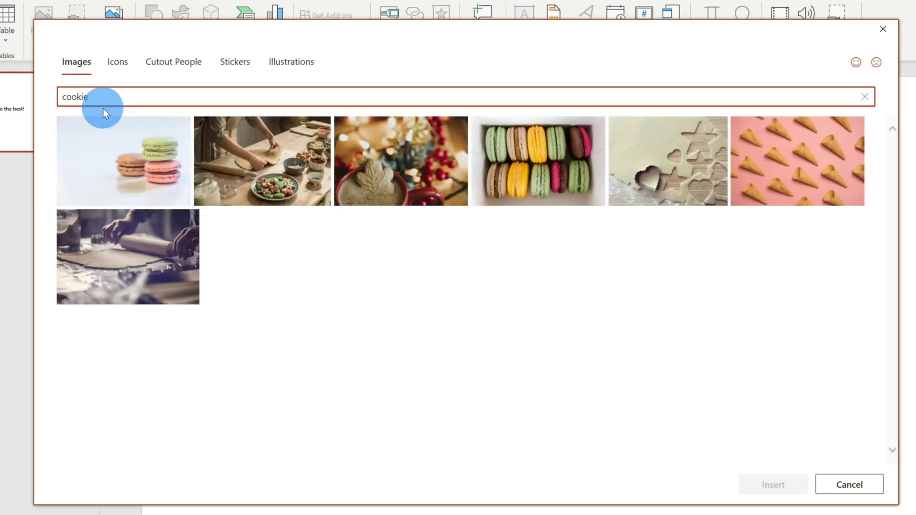
Step: Select the rolling-pin dough photo, leaving the kitchen and macaron photos unchecked
click(148, 254)
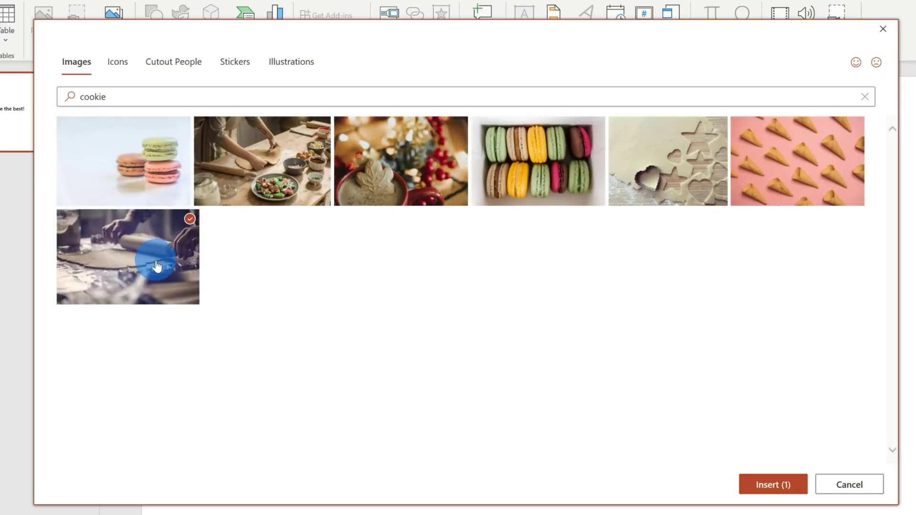
click(189, 224)
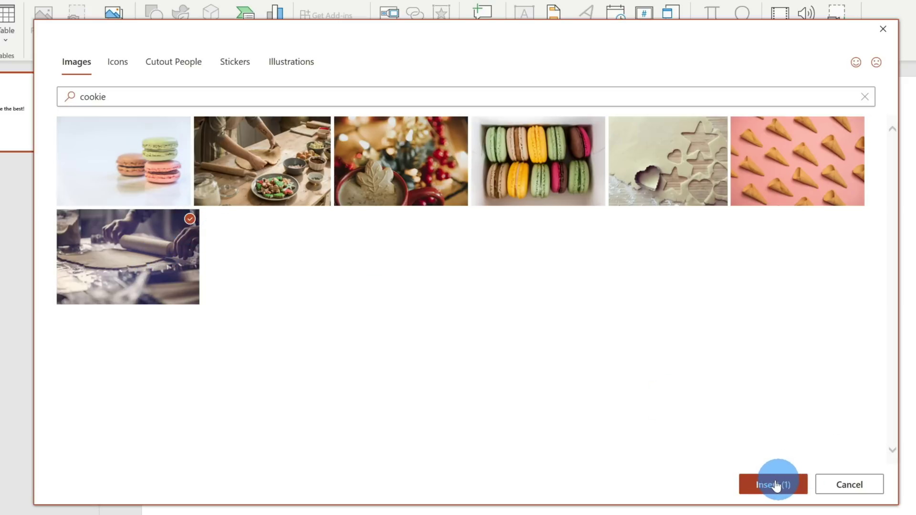
click(313, 137)
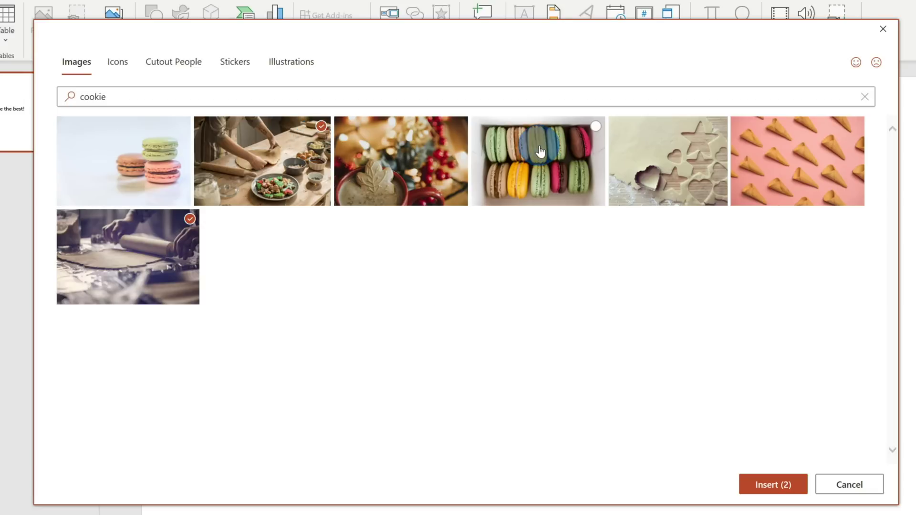
click(563, 164)
click(563, 164)
click(304, 132)
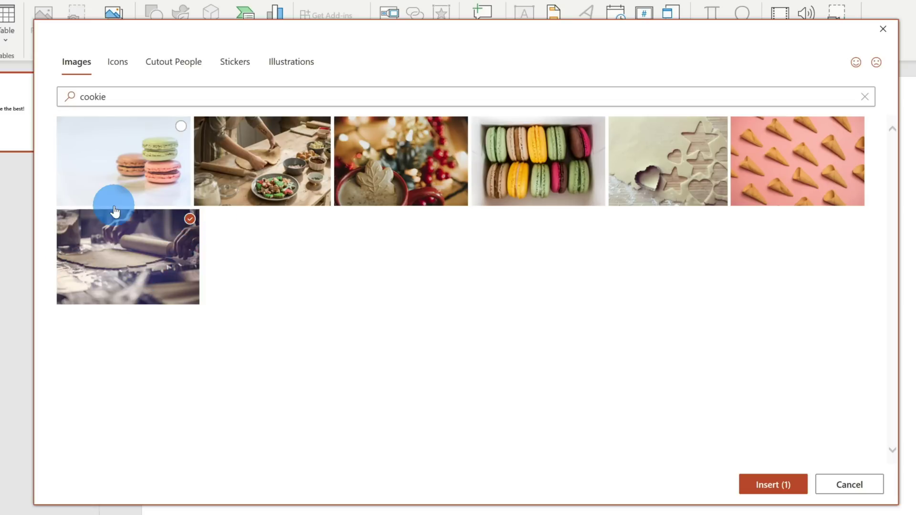
click(118, 67)
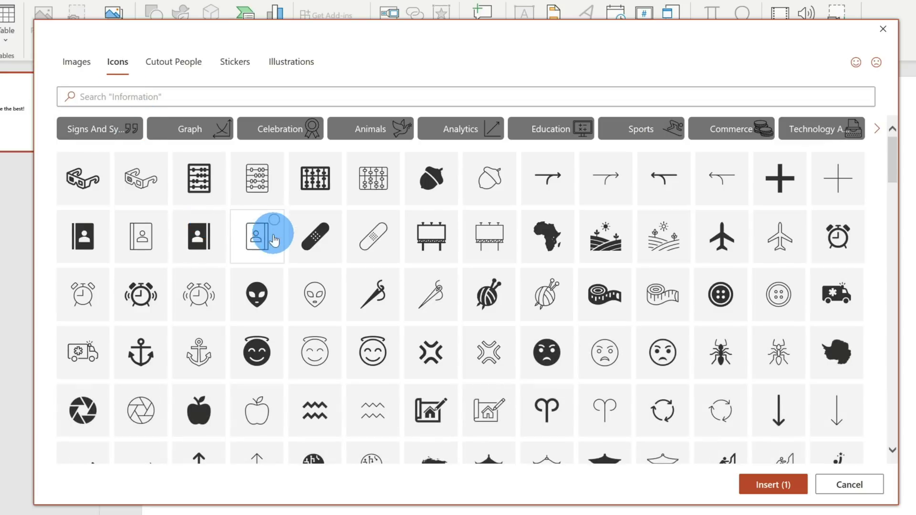
Step: Search Icons for 'cookie' and add the solid fortune-cookie icon to the picks
scroll(272, 235, down, 3)
scroll(273, 236, down, 3)
scroll(274, 241, up, 6)
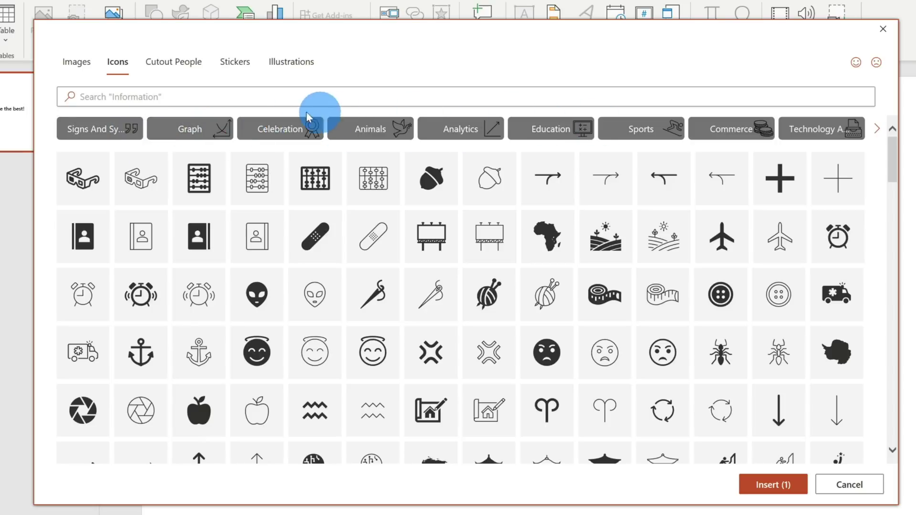
click(250, 100)
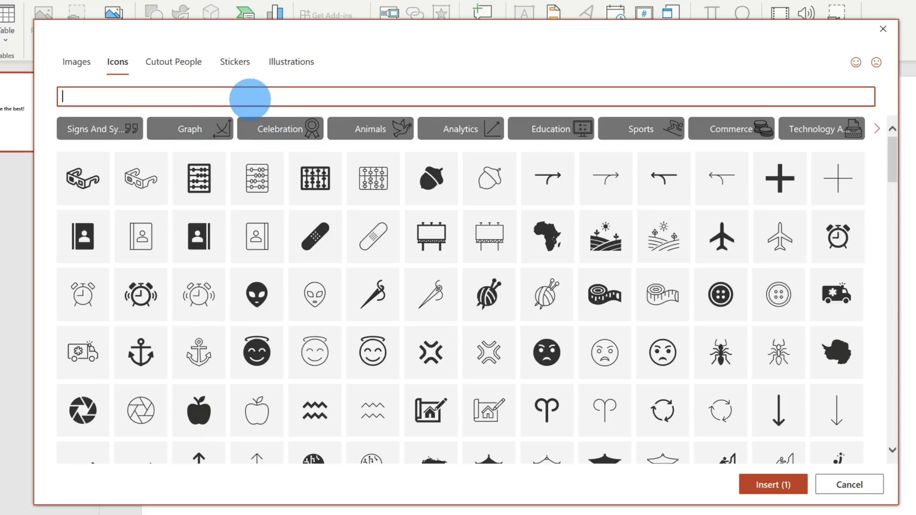
text(cookie)
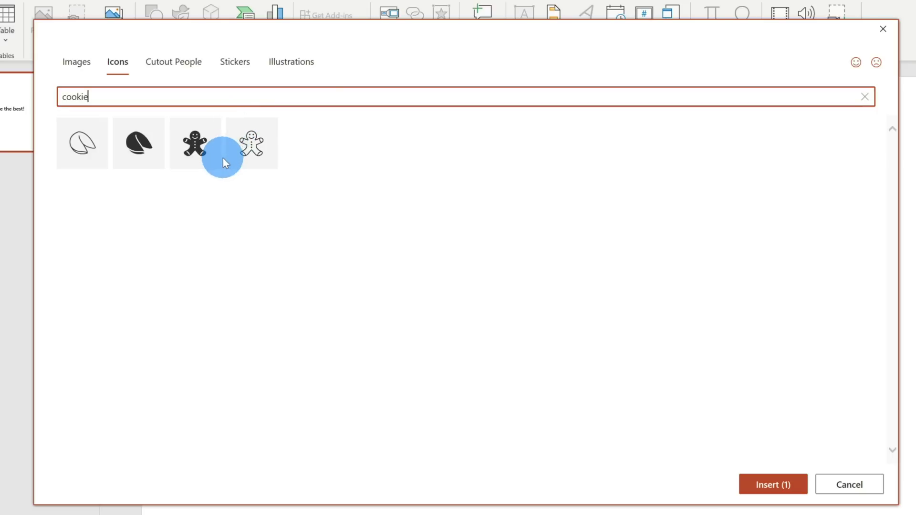
click(139, 151)
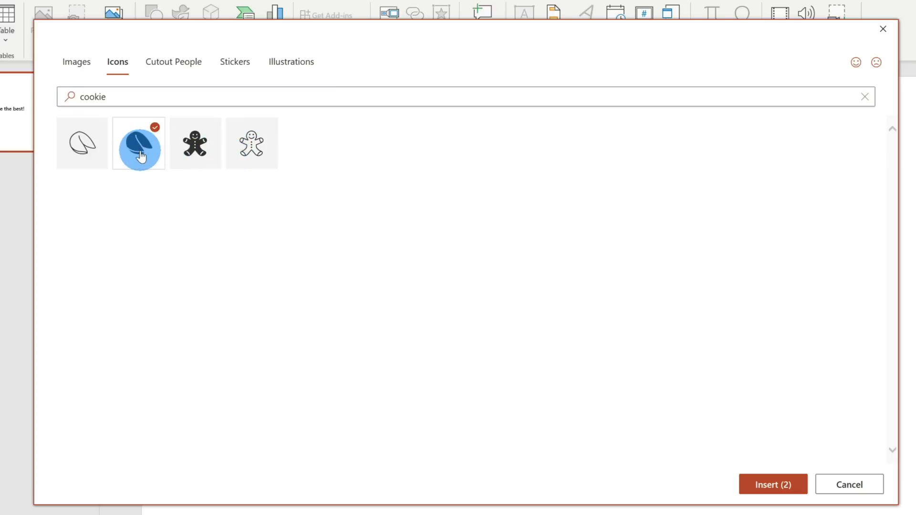
click(161, 70)
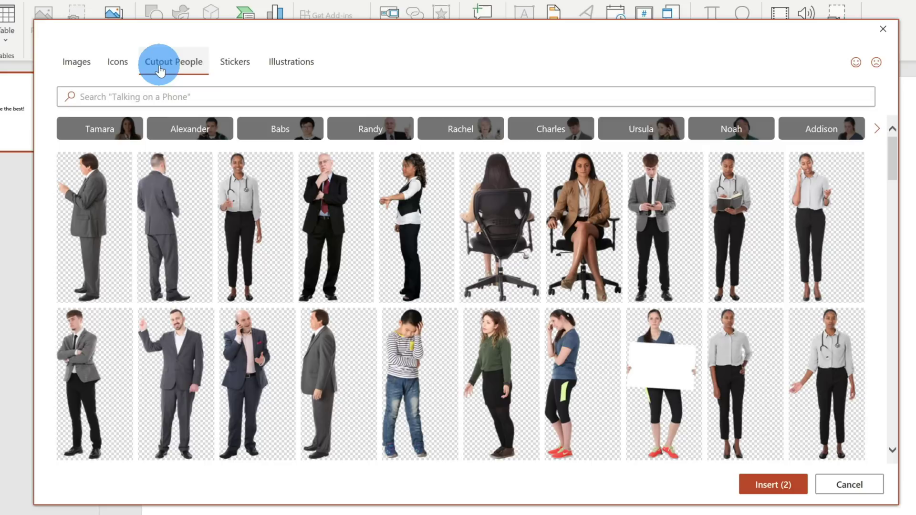
Step: Add the waving man, pointing woman, striped-shirt boy and standing man cutouts, making six picks
click(186, 349)
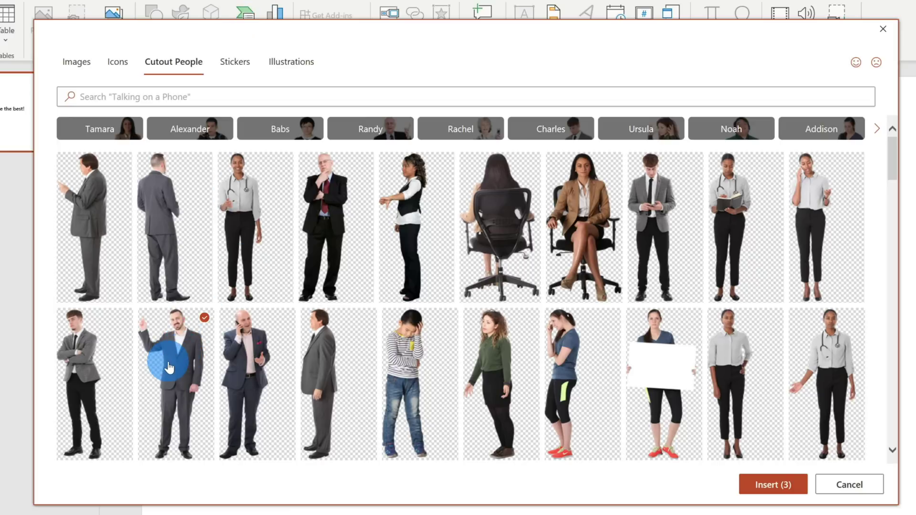
scroll(168, 367, down, 6)
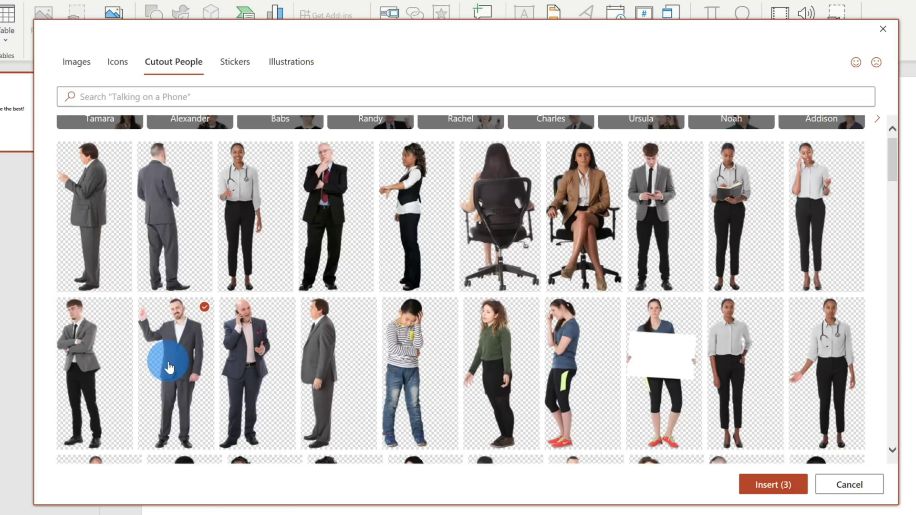
scroll(169, 367, down, 1)
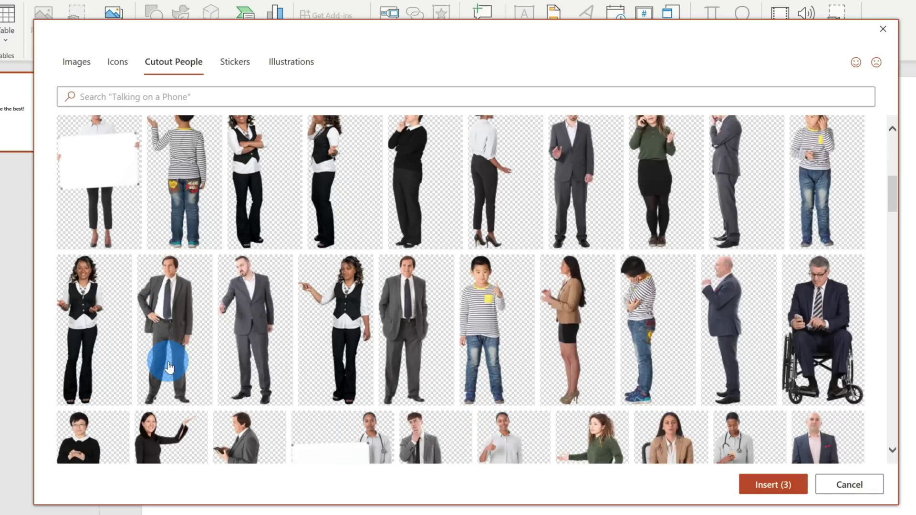
click(350, 330)
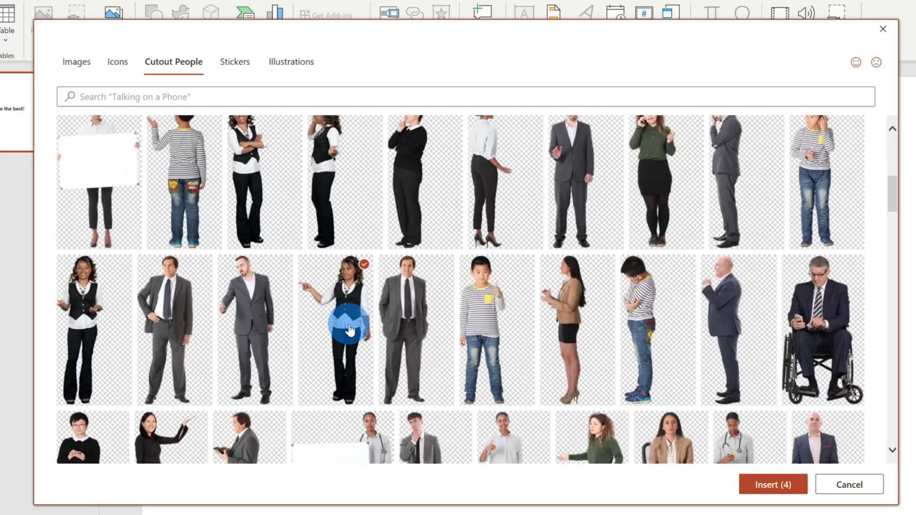
click(513, 308)
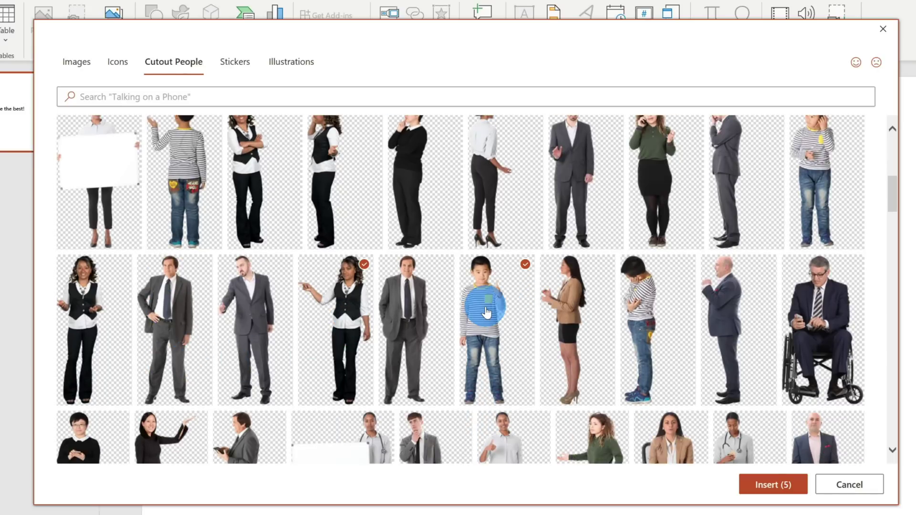
scroll(429, 327, down, 3)
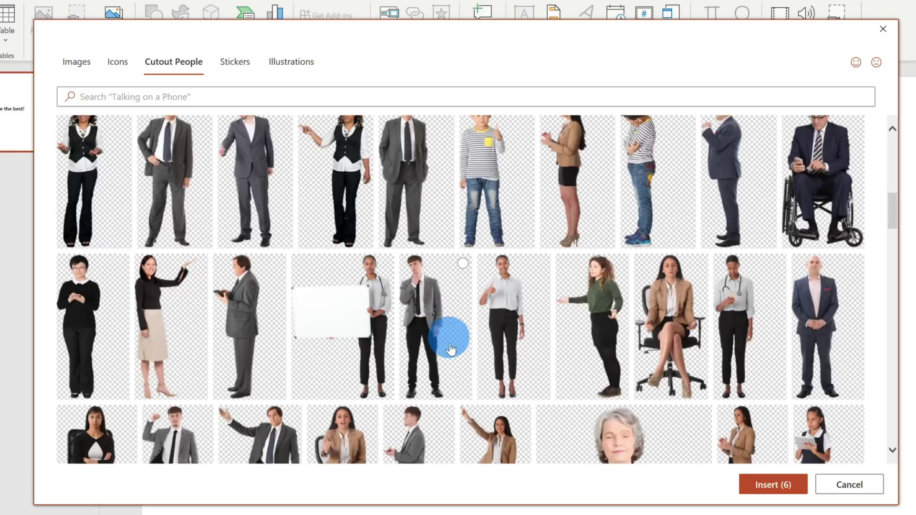
click(411, 286)
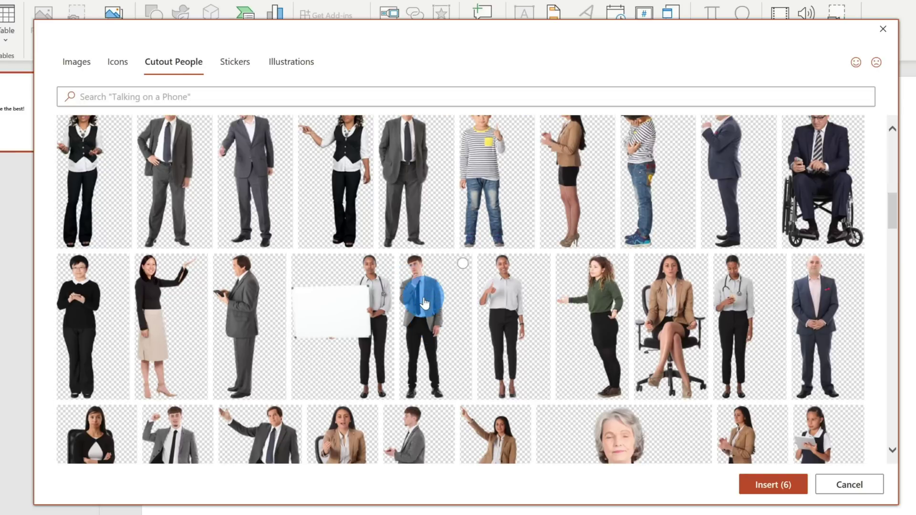
scroll(425, 305, up, 9)
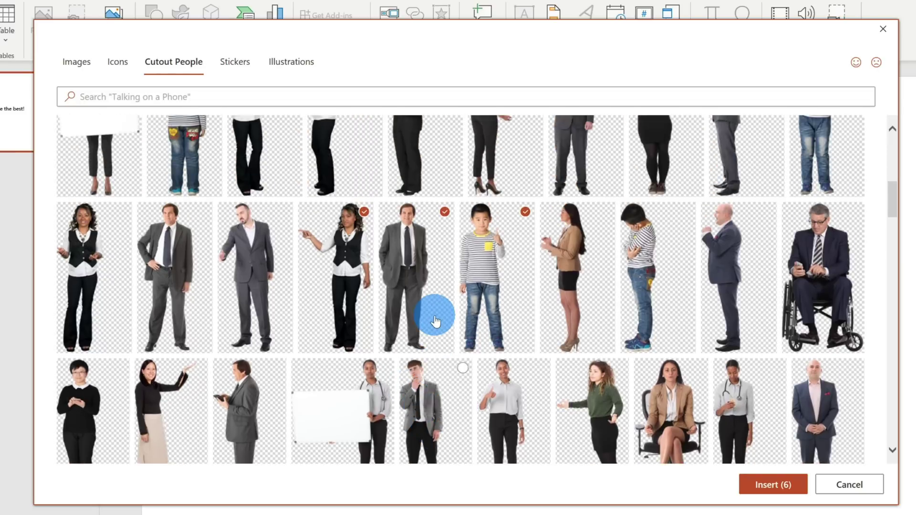
scroll(435, 319, up, 2)
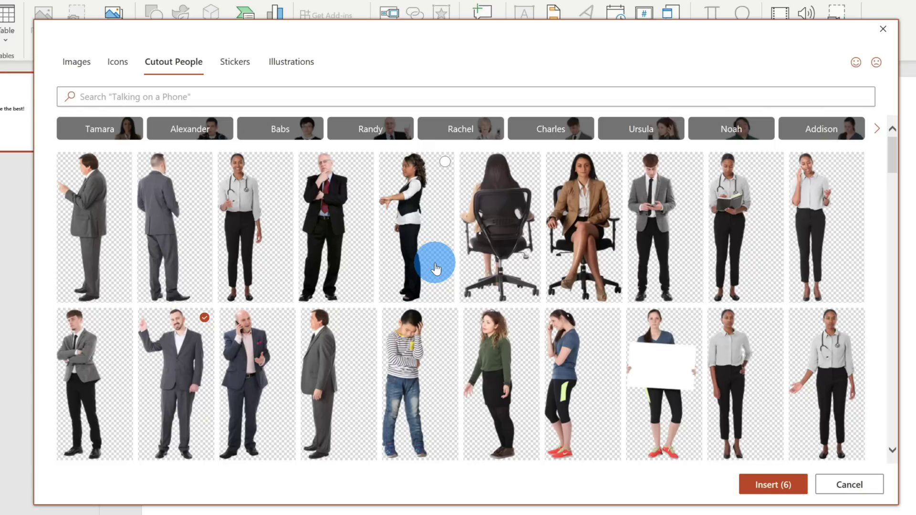
click(234, 65)
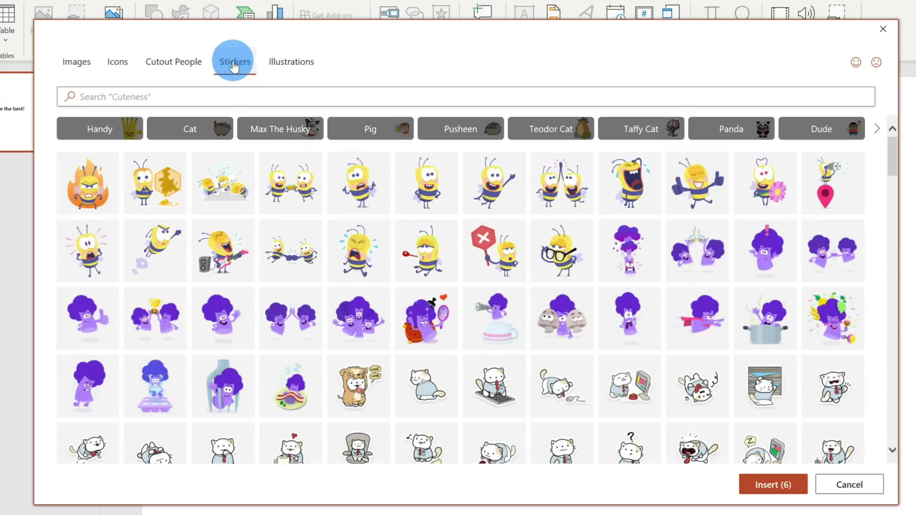
scroll(592, 260, down, 5)
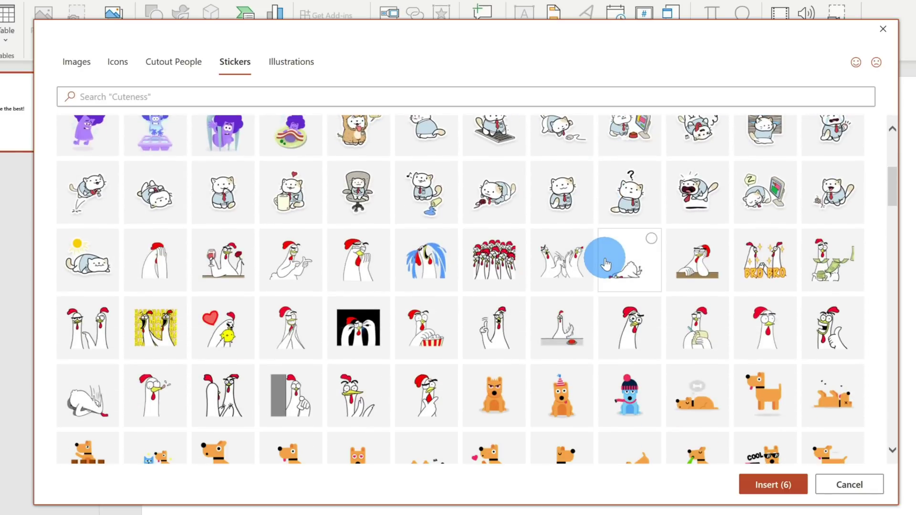
scroll(606, 264, down, 5)
scroll(605, 264, up, 10)
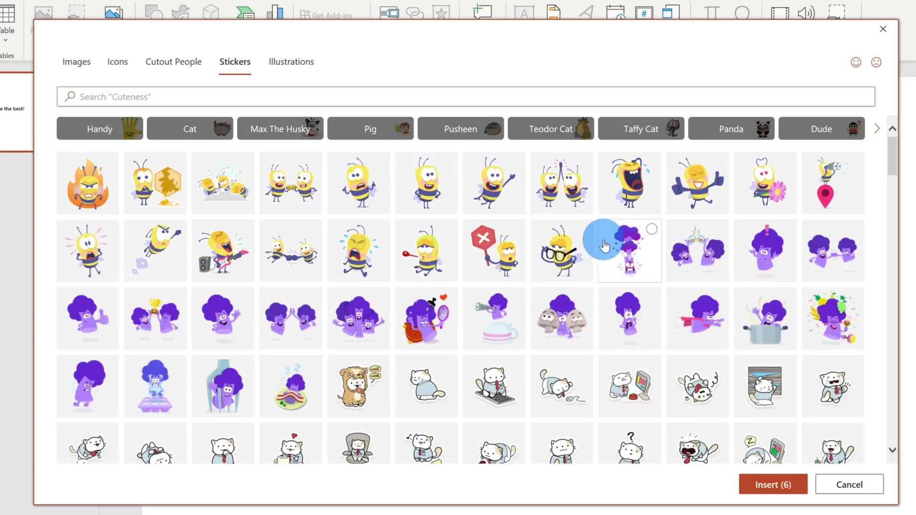
Step: Search Illustrations for 'cookie' and pick the bitten cookie, bringing picks to seven
click(291, 63)
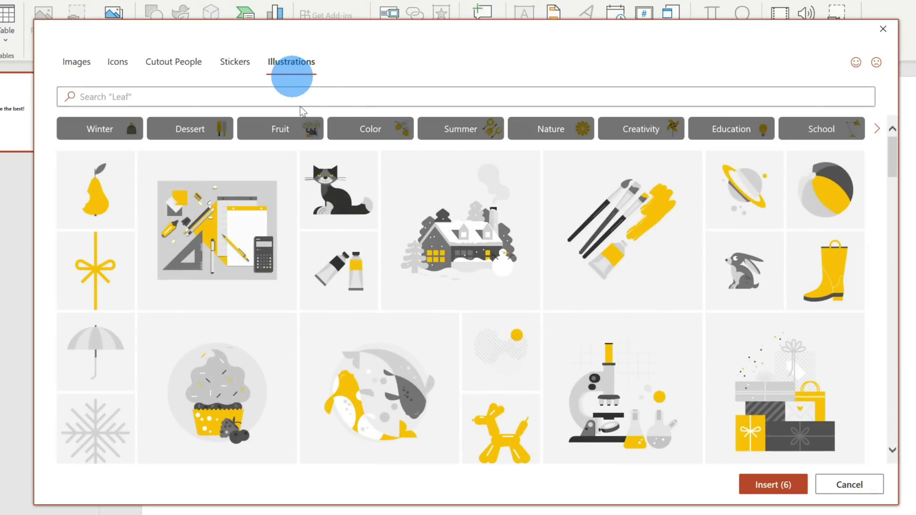
scroll(419, 243, down, 5)
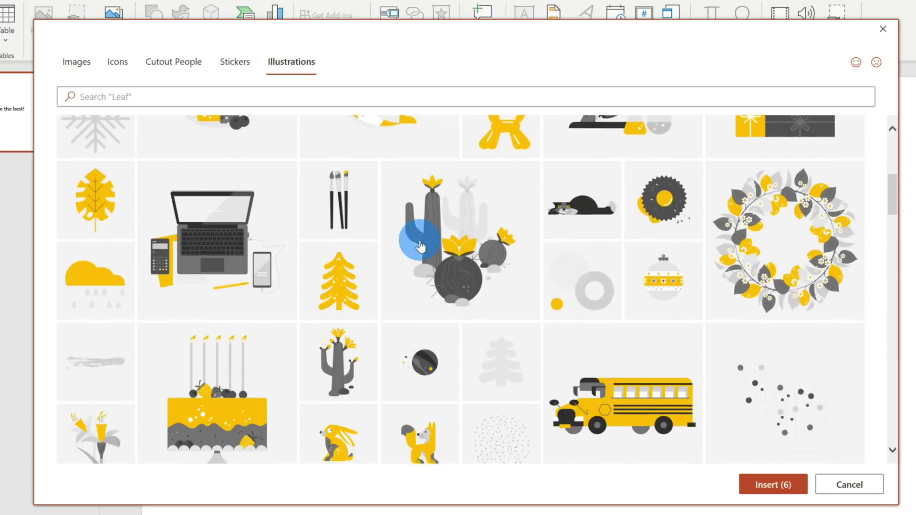
scroll(420, 246, down, 7)
scroll(420, 245, up, 5)
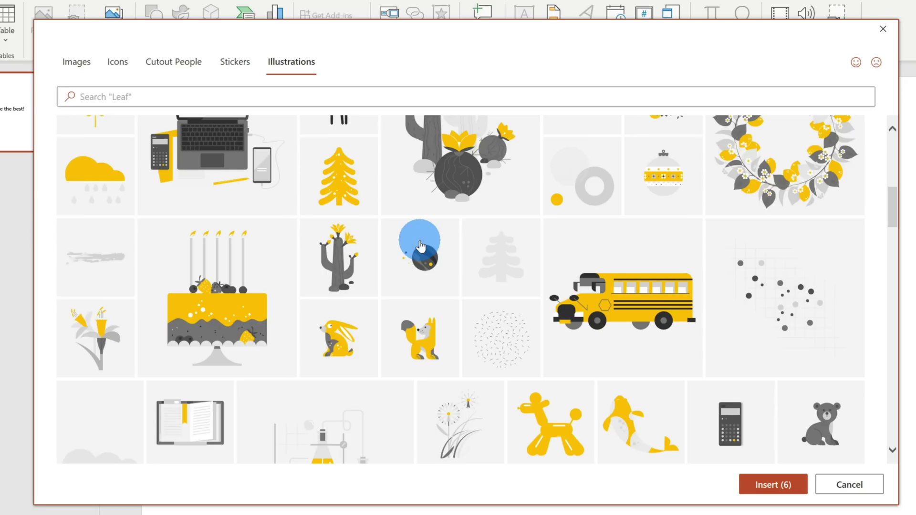
scroll(420, 246, up, 5)
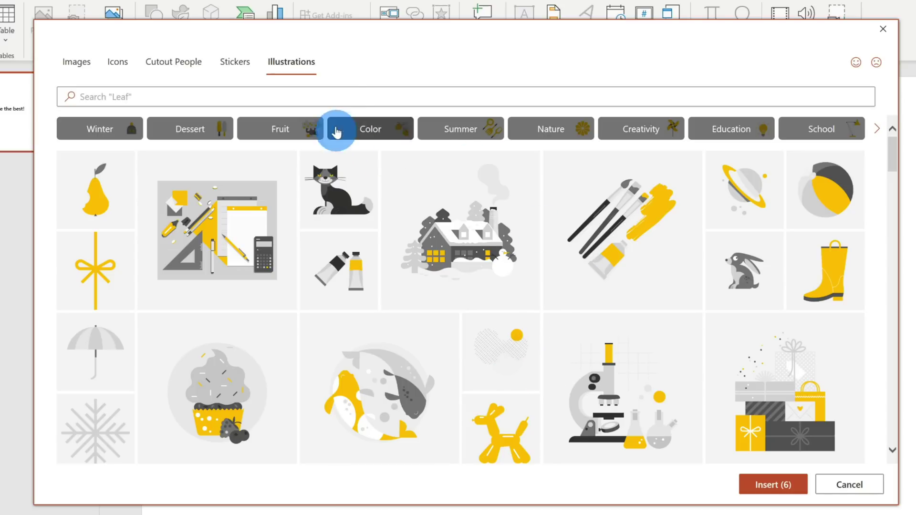
click(349, 96)
text(cookie)
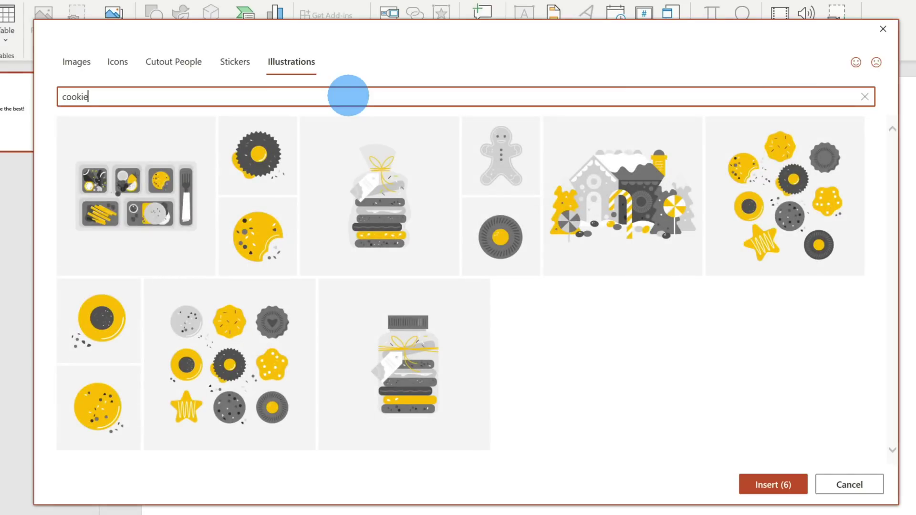
click(256, 251)
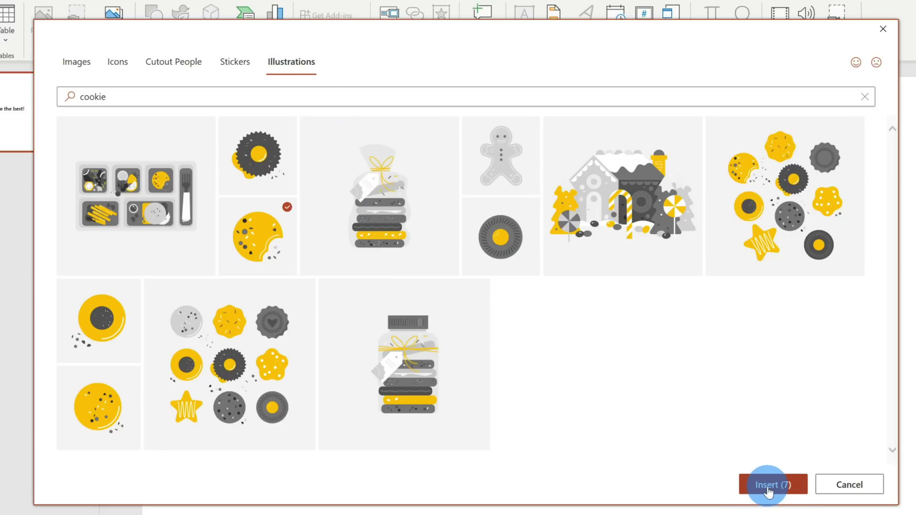
Step: Insert the seven picked images and move the people and cookie graphics off the slide
click(769, 492)
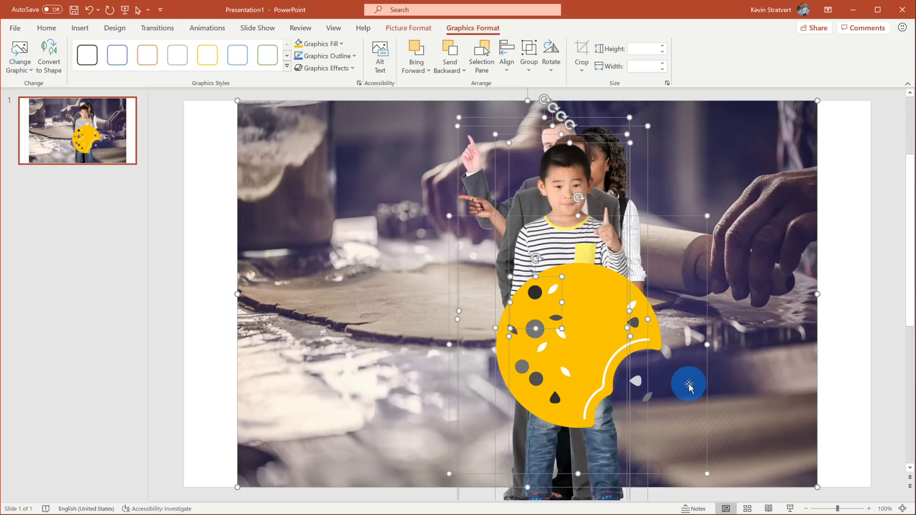
scroll(689, 383, down, 5)
click(635, 444)
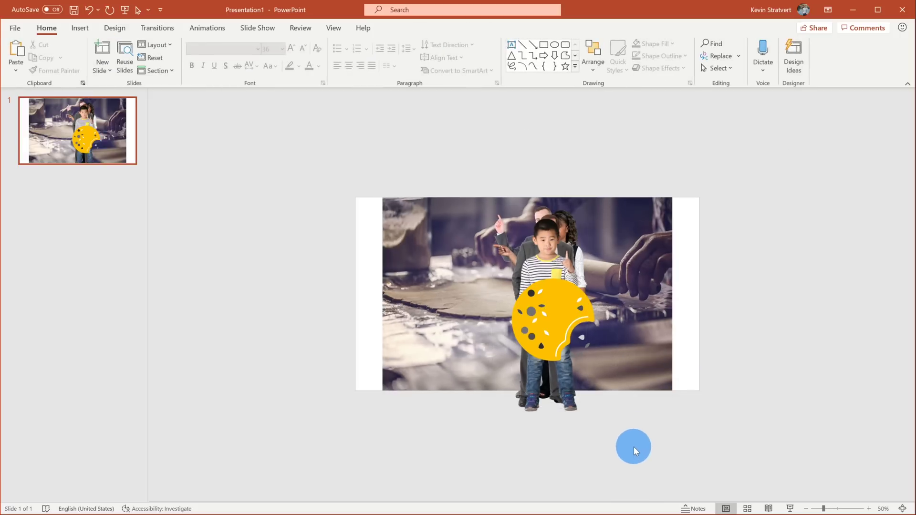
drag(634, 447, 476, 198)
drag(562, 321, 321, 310)
click(505, 427)
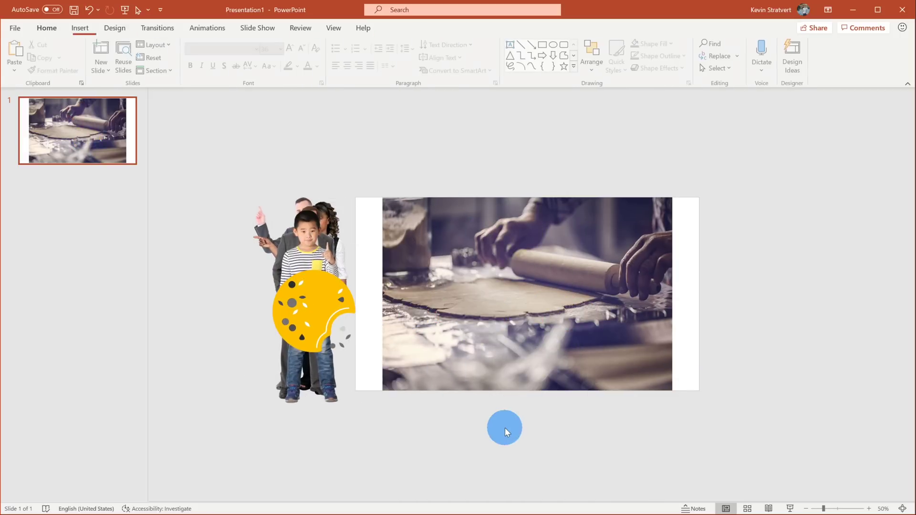
Step: Align and enlarge the rolling-pin photo to cover the slide, sending it behind the text
click(513, 270)
drag(525, 270, 498, 269)
drag(645, 390, 699, 405)
click(646, 334)
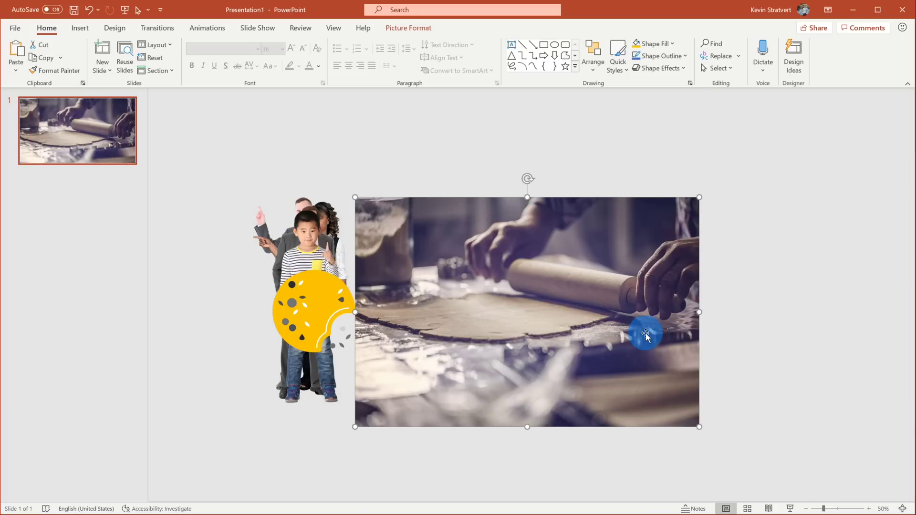
right_click(646, 335)
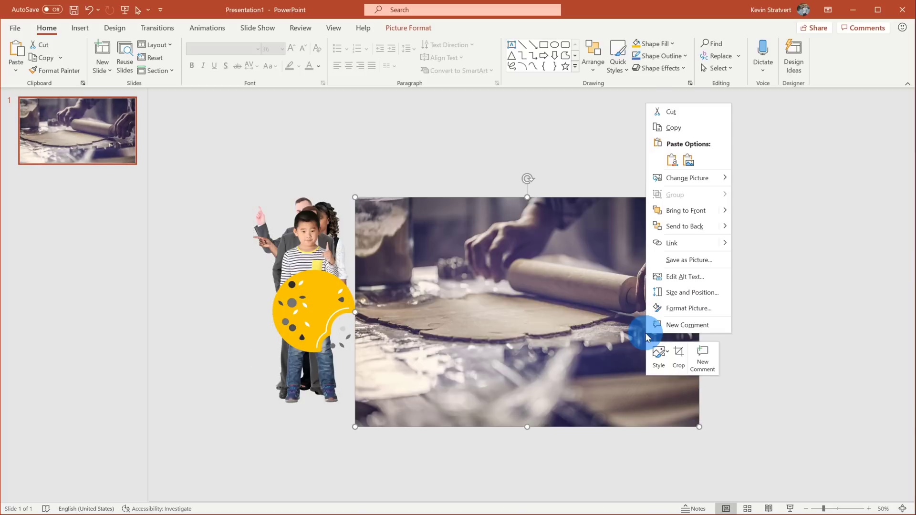
click(685, 226)
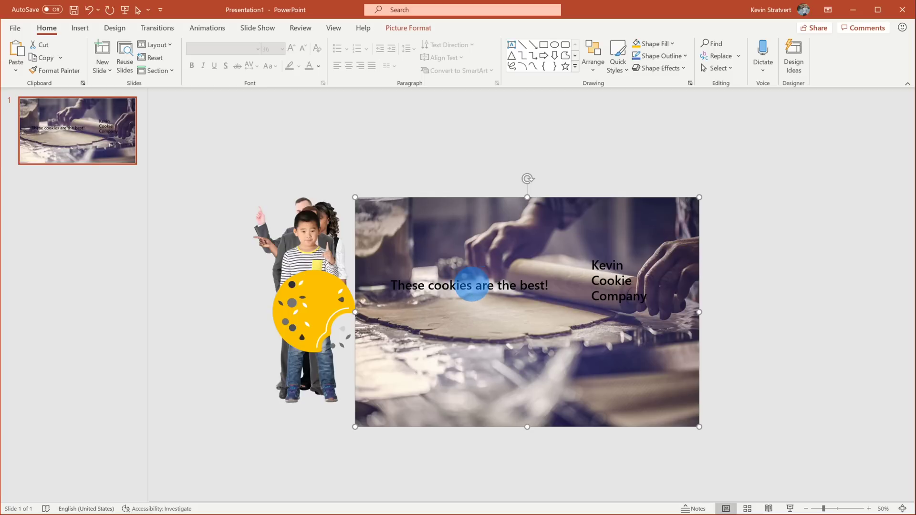
Step: Make the 'These cookies are the best!' quote white
triple_click(472, 284)
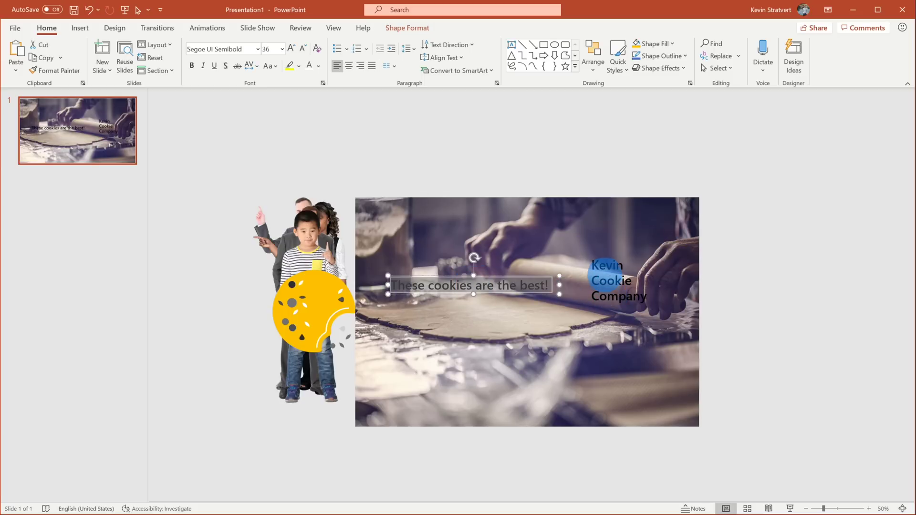
click(437, 142)
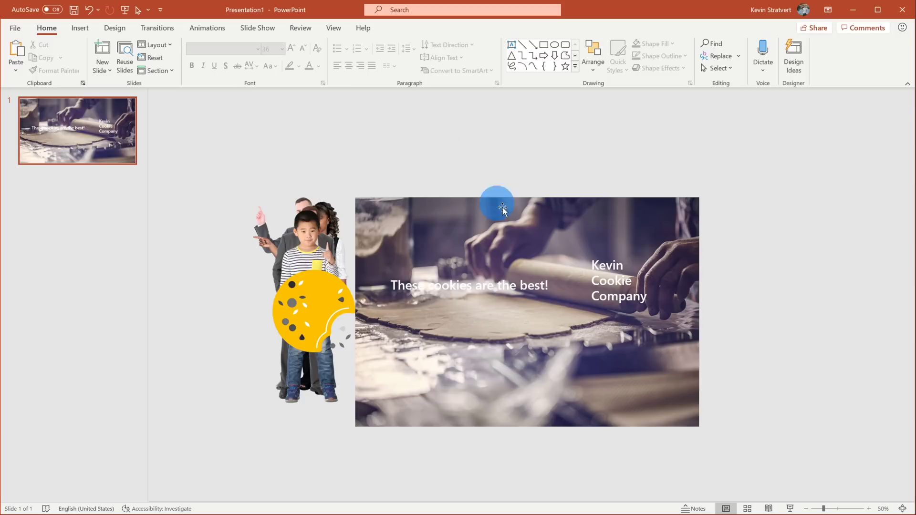
right_click(513, 209)
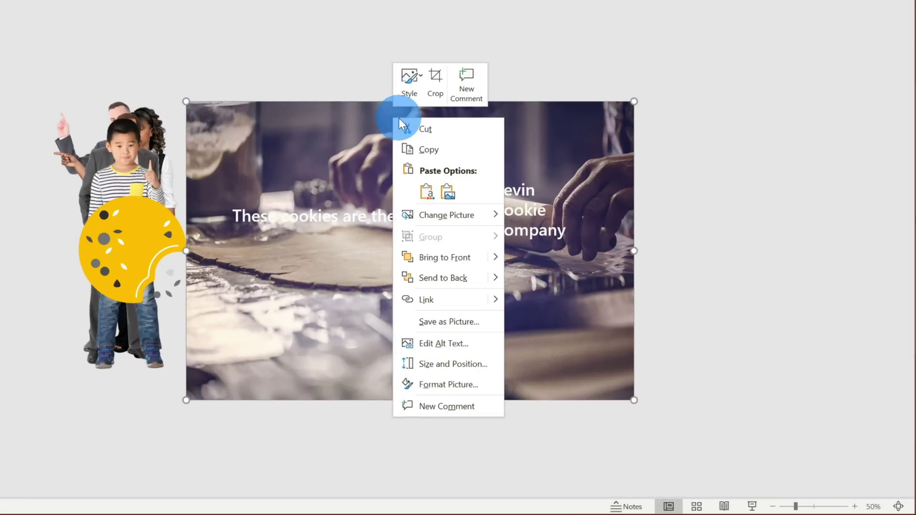
click(472, 322)
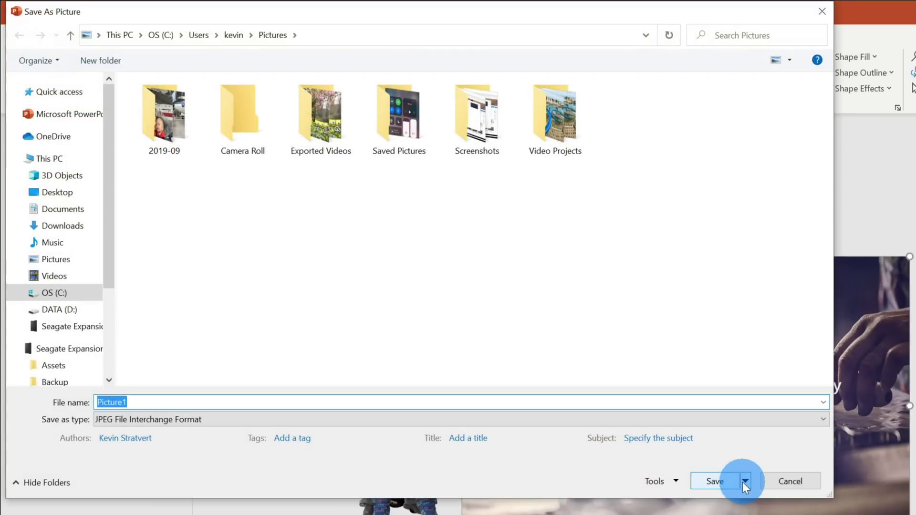
click(57, 192)
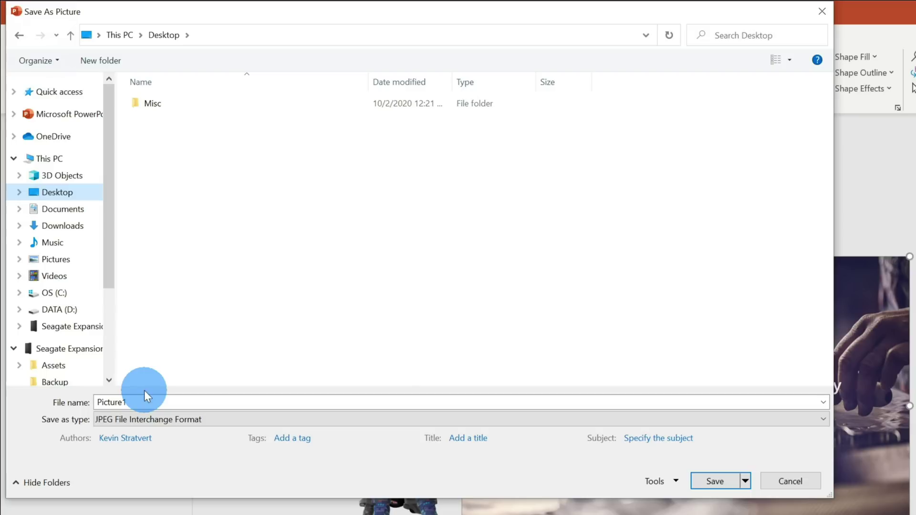
click(812, 482)
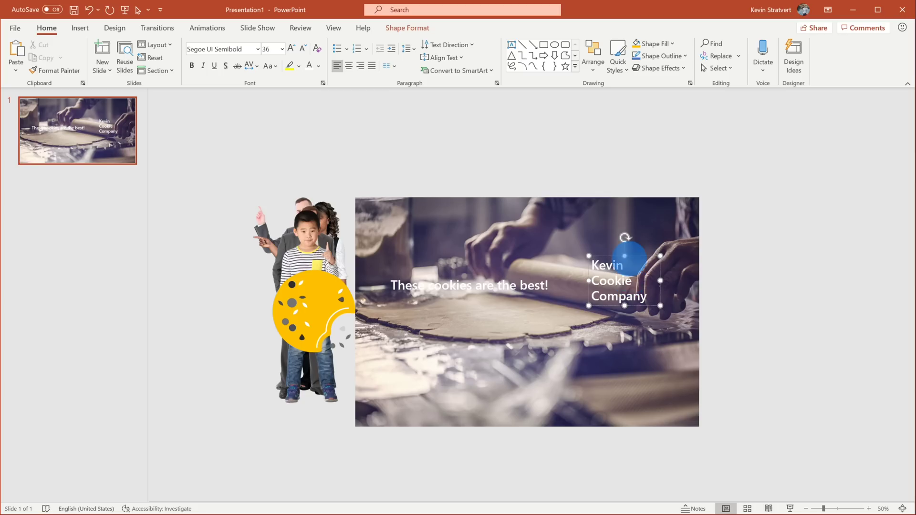
Step: Move the company name down and place a shrunken cookie logo above it at upper right
drag(633, 258, 644, 302)
drag(314, 305, 630, 242)
drag(695, 188, 663, 221)
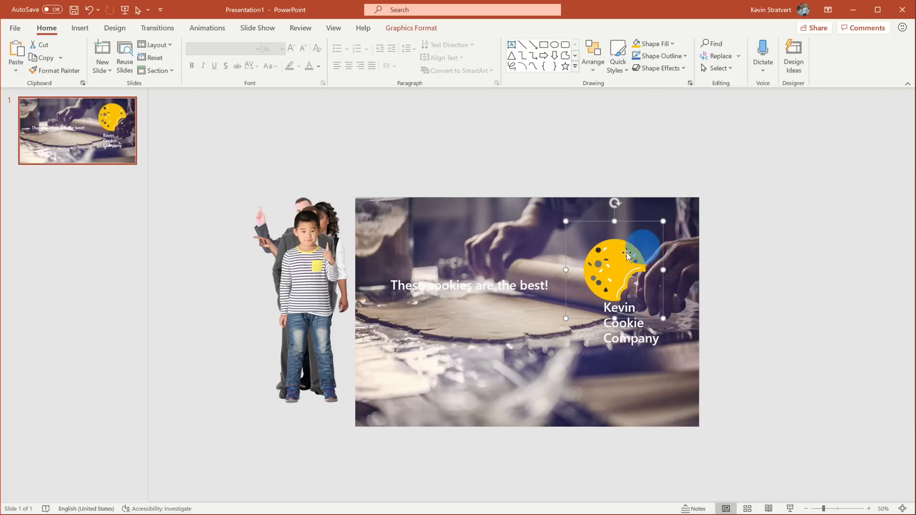
drag(627, 255, 626, 262)
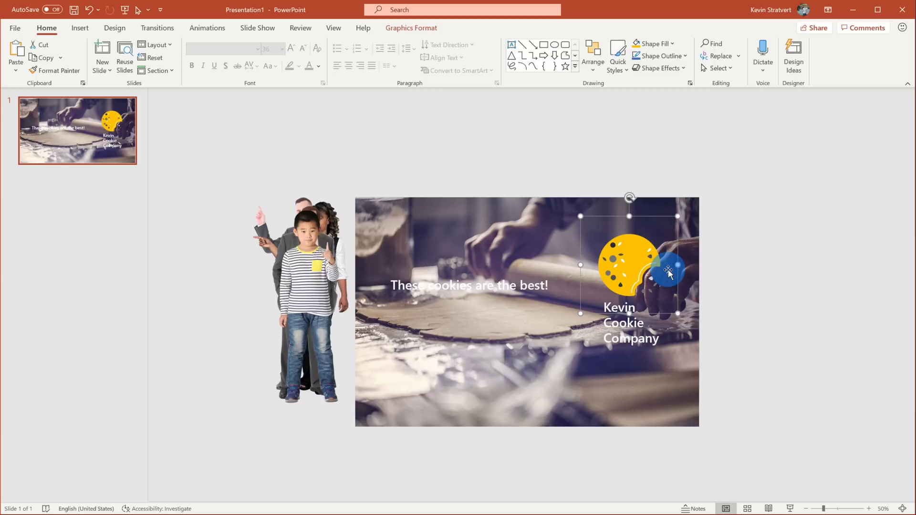
click(723, 268)
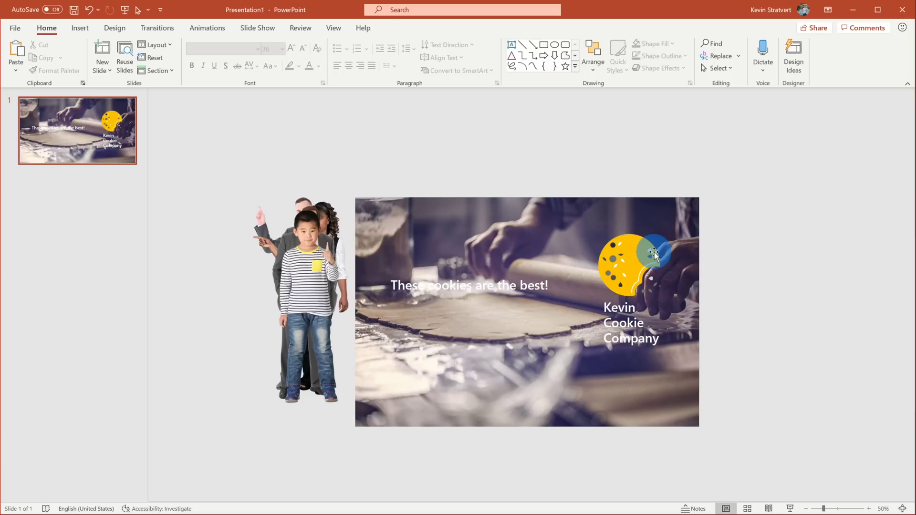
click(632, 251)
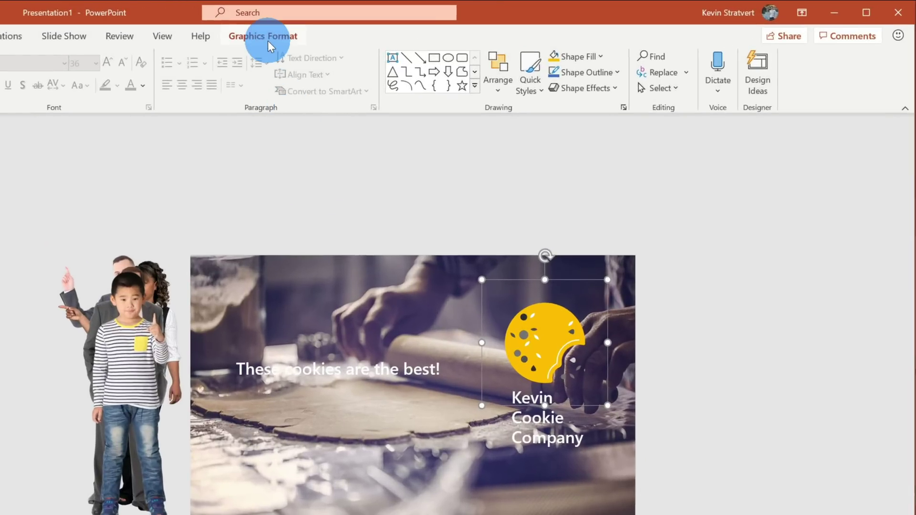
Step: Fill the cookie logo with Gold, Accent 4, Darker 25%
click(268, 41)
click(167, 57)
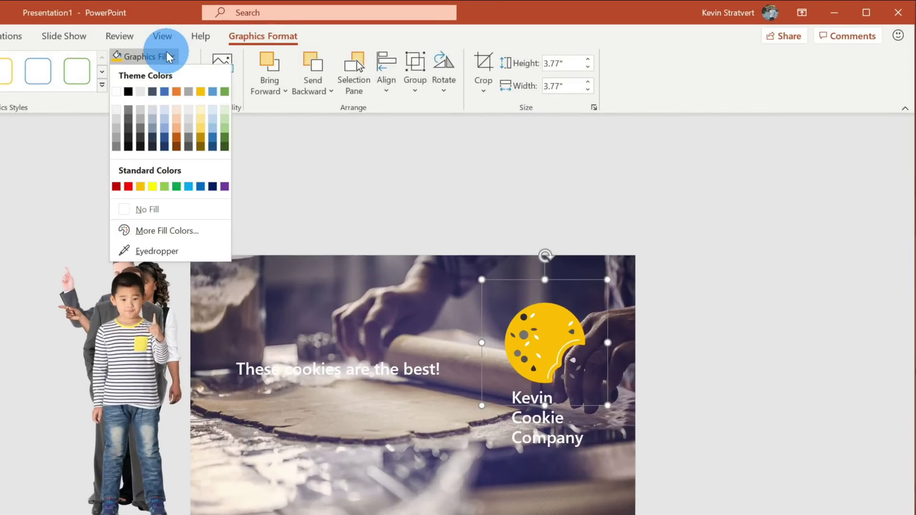
click(202, 136)
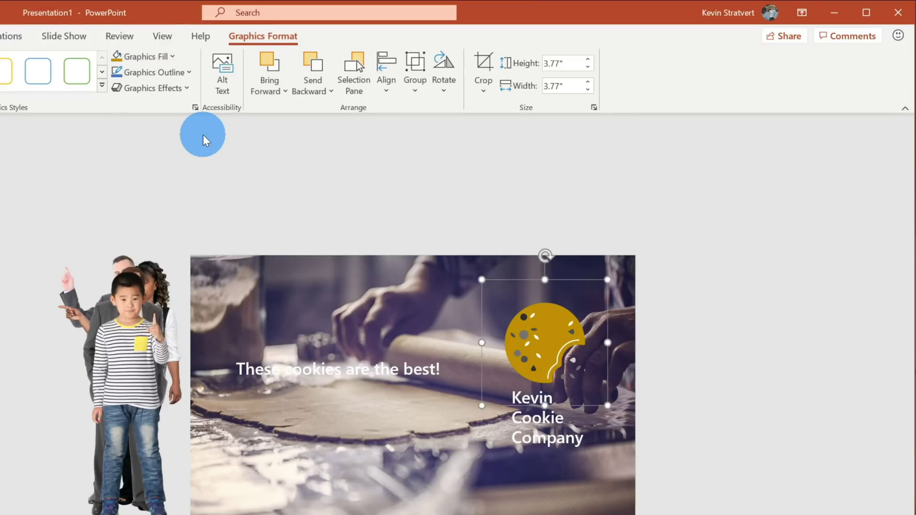
click(610, 311)
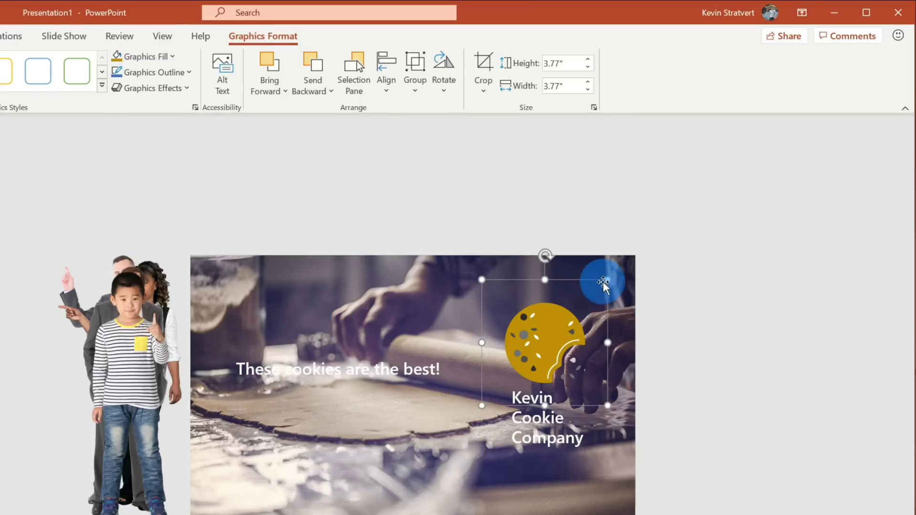
Step: Try enlarging the cookie logo, then undo to restore its original size
drag(608, 280, 777, 138)
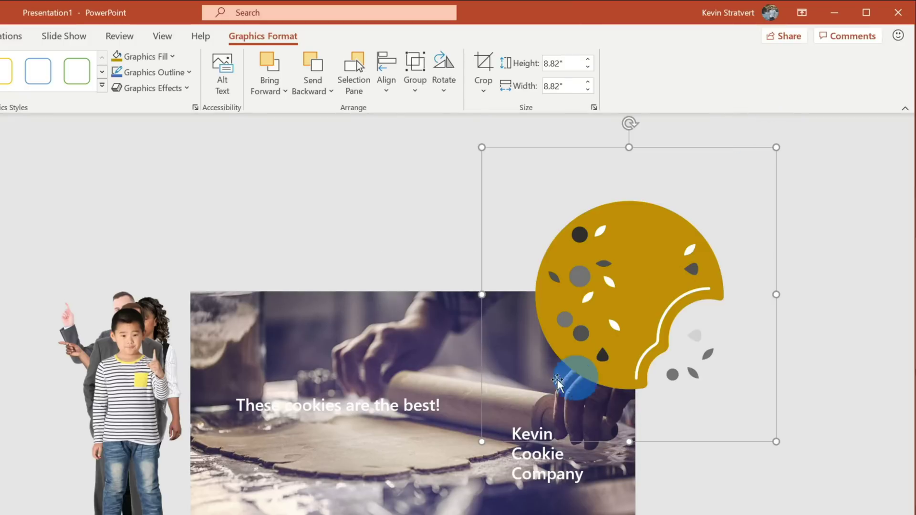
drag(482, 442, 315, 514)
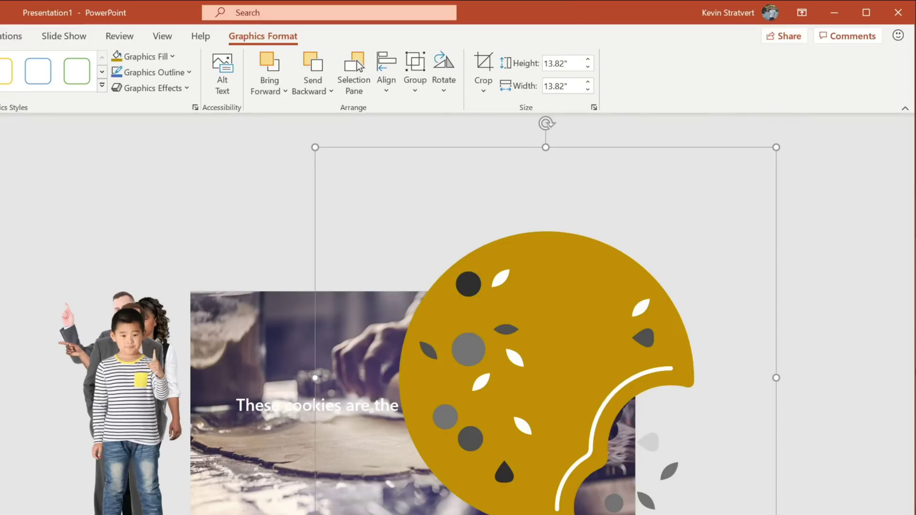
click(470, 389)
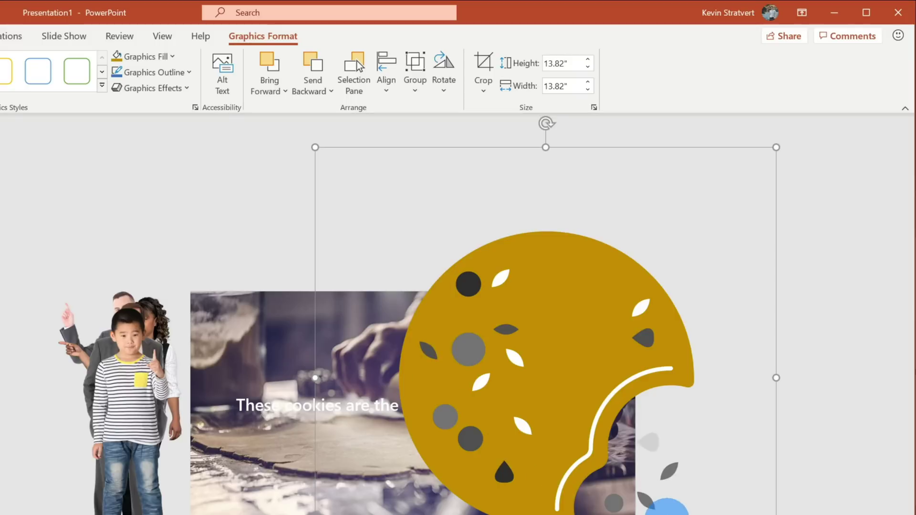
key(ctrl+z)
key(ctrl+z)
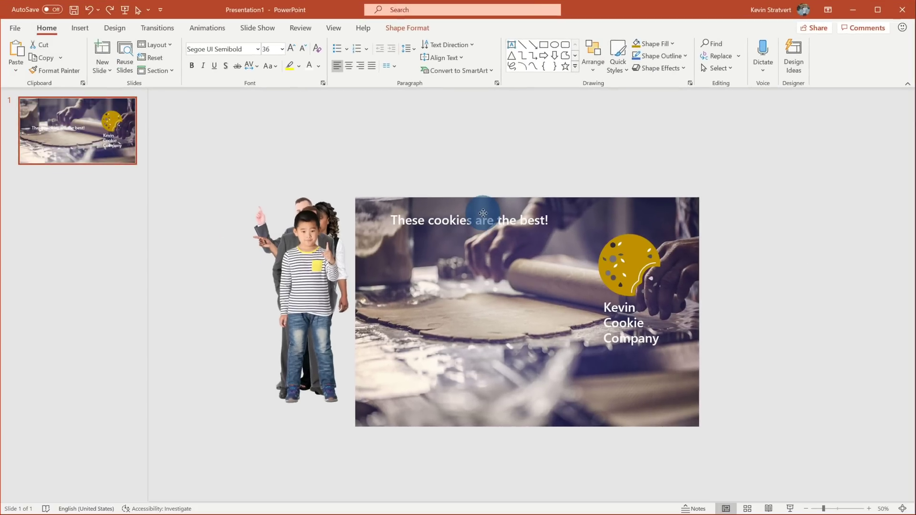
Step: Move the quote to the top-left and arrange the boy, grey-suited man, woman and second man cutouts across the photo
drag(480, 204, 474, 209)
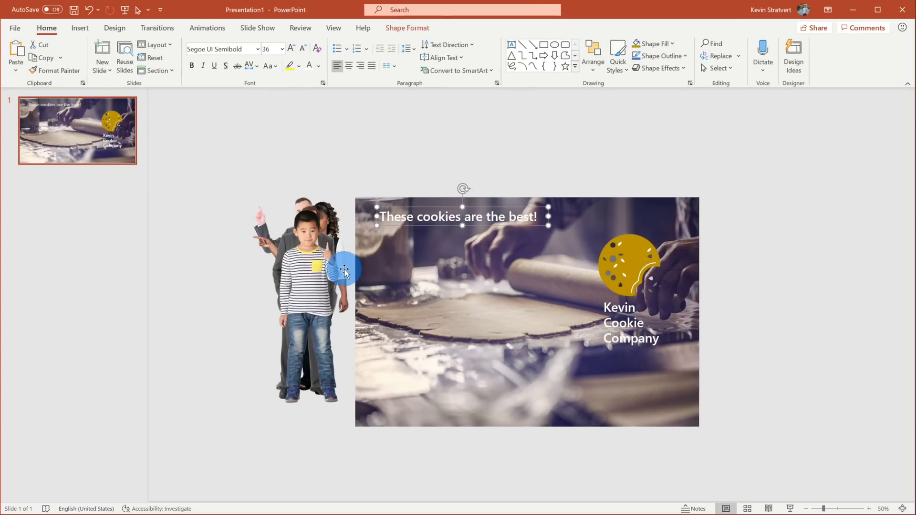
drag(323, 270, 410, 291)
drag(313, 276, 469, 299)
drag(328, 269, 589, 221)
click(269, 257)
drag(268, 256, 539, 297)
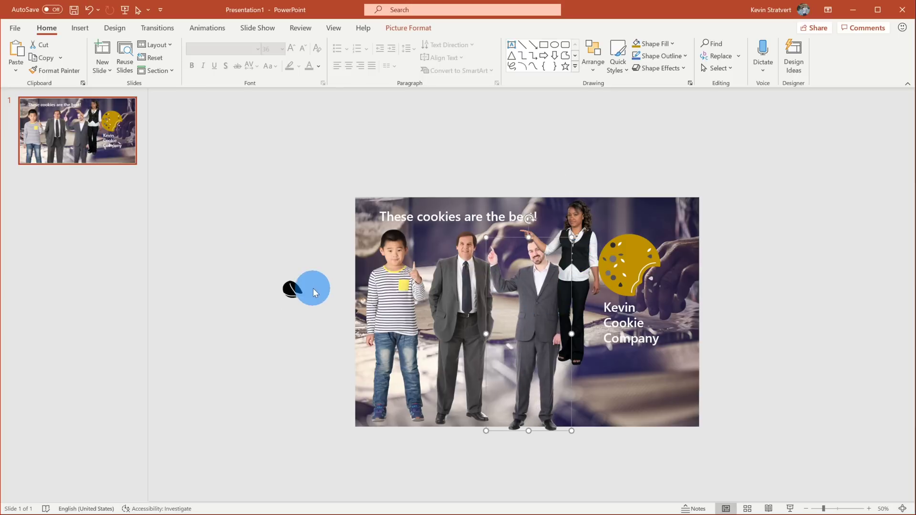
Step: Move the black fortune cookie graphic to the photo's top right and bring up its layering options
click(292, 289)
scroll(292, 288, up, 3)
drag(202, 286, 554, 322)
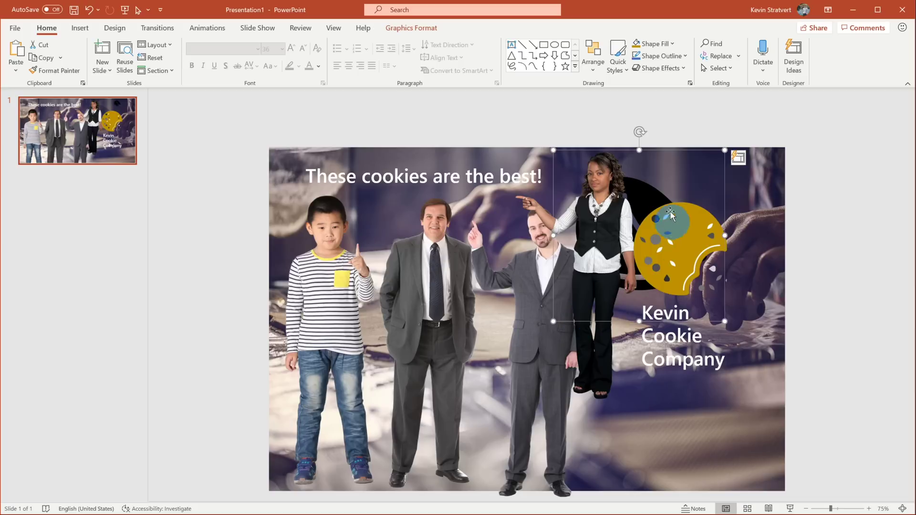
right_click(670, 152)
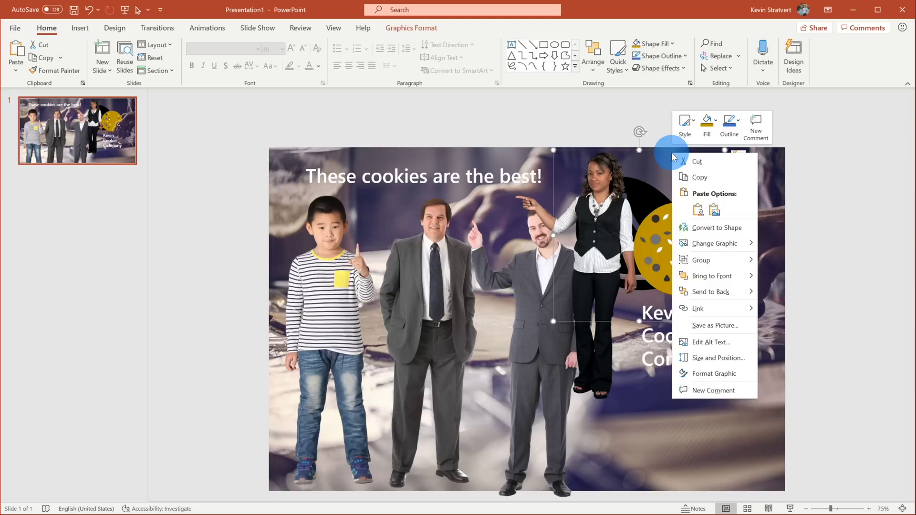
Step: Bring the fortune cookie to the front, fill it Light Blue, and move it lower between the suited men
click(721, 276)
drag(644, 194, 491, 250)
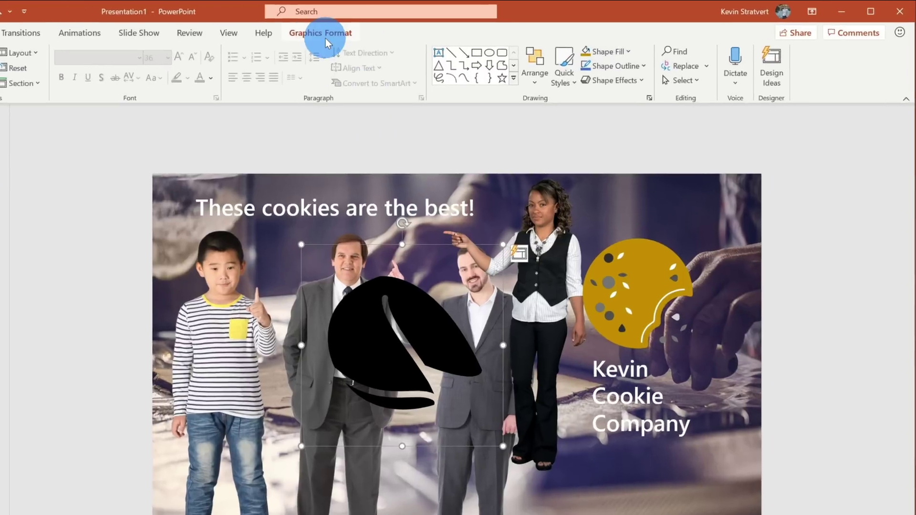
click(411, 28)
click(186, 53)
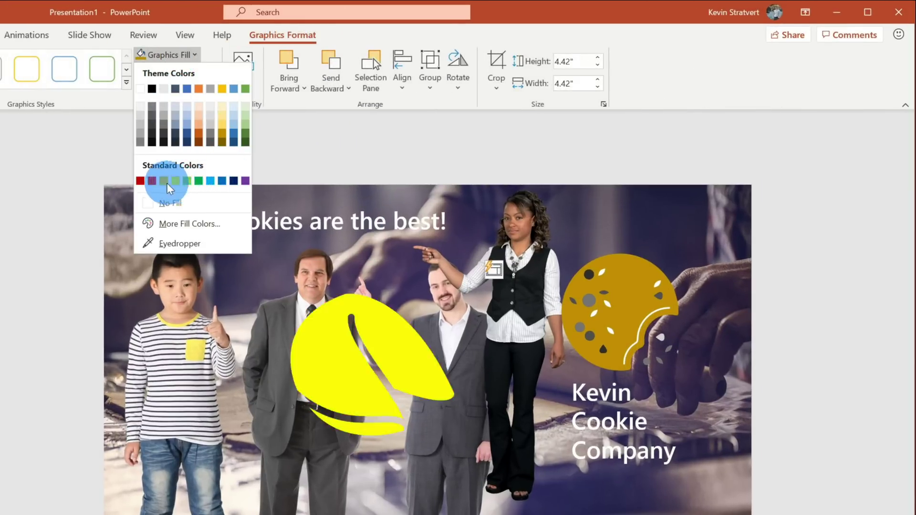
click(210, 180)
drag(411, 286, 383, 454)
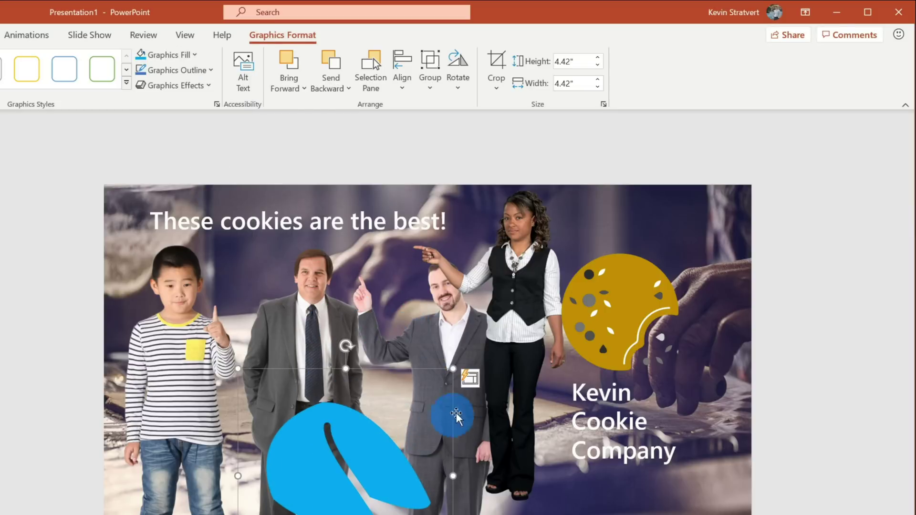